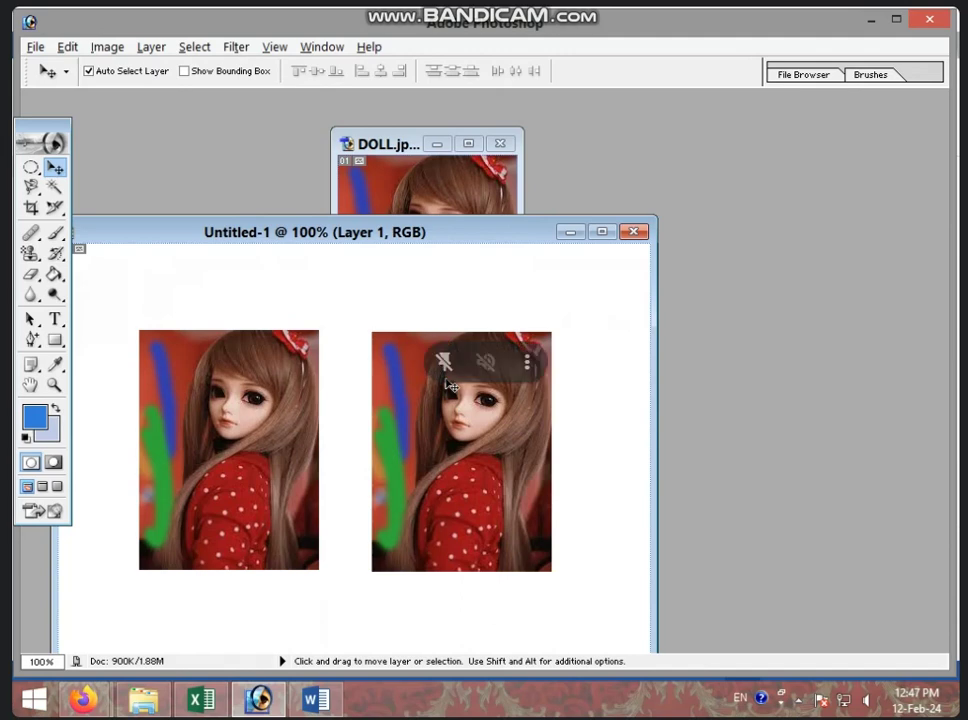
- Step Backward twice to remove both dolls, then Step Forward once to restore the left doll
left_click(68, 47)
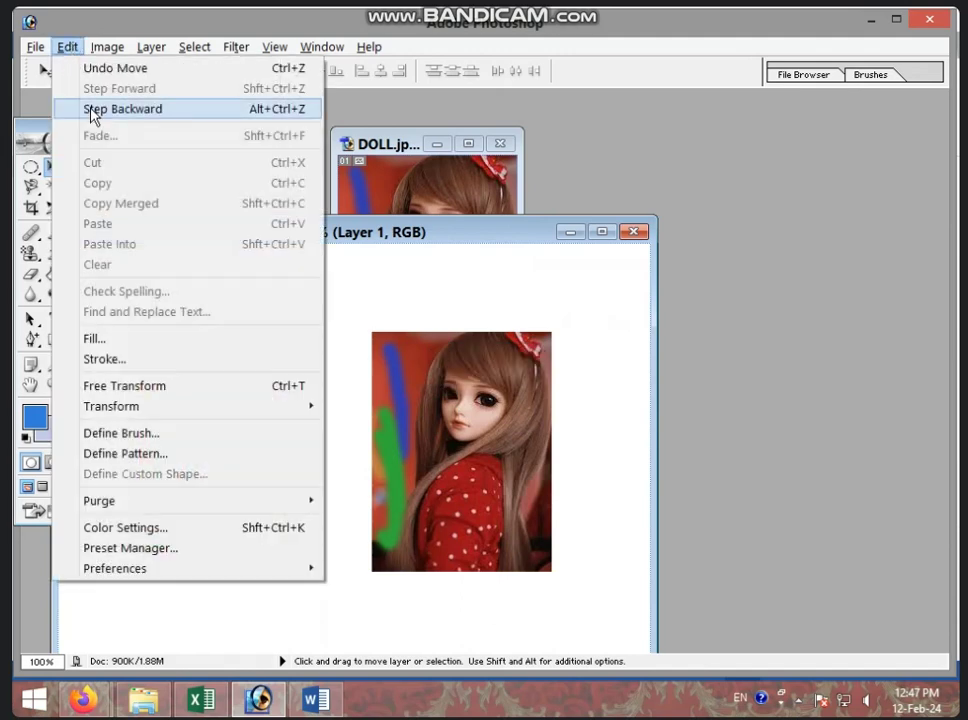
left_click(258, 109)
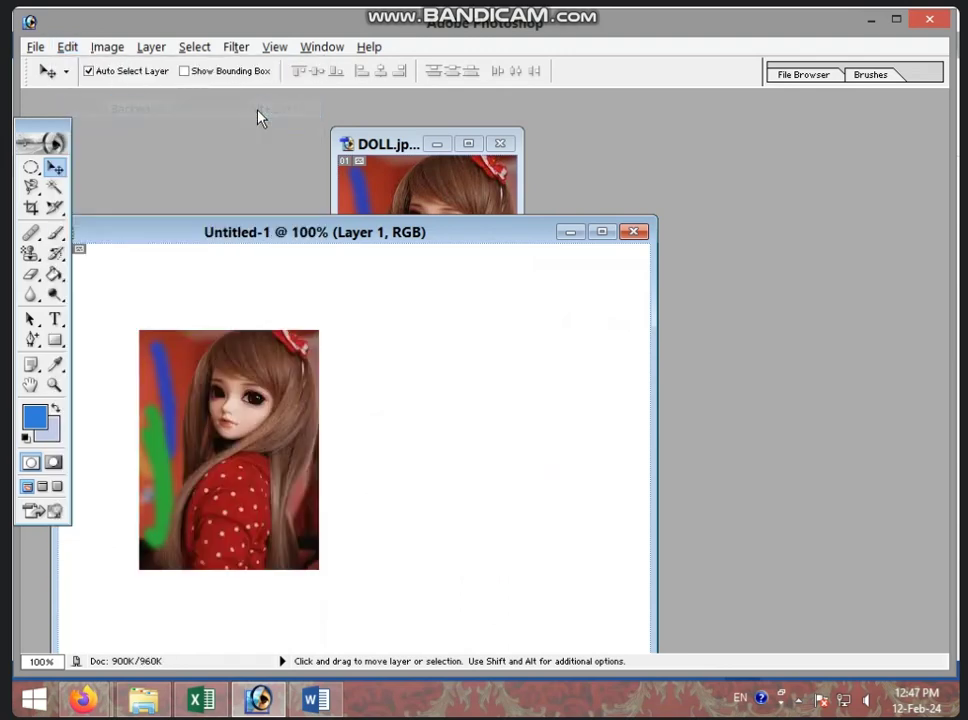
left_click(67, 47)
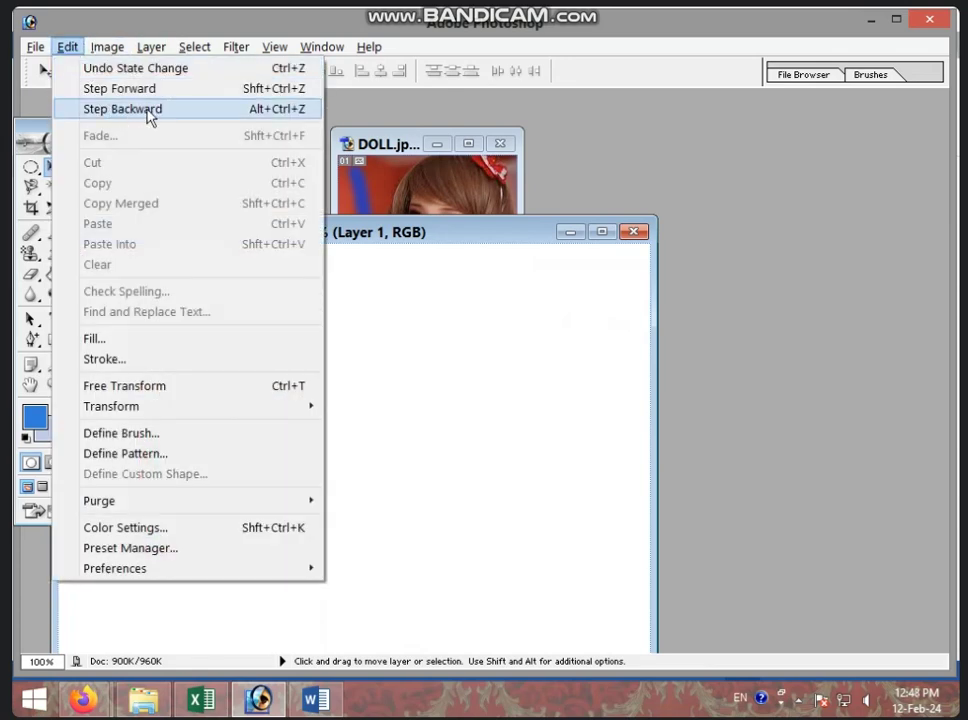
left_click(148, 112)
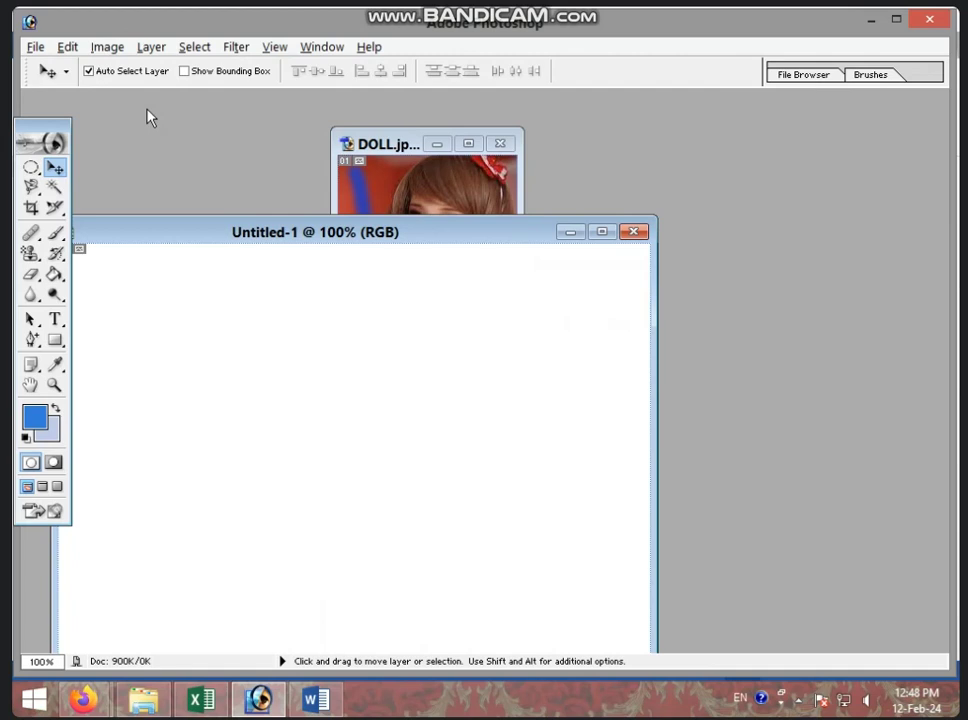
left_click(67, 47)
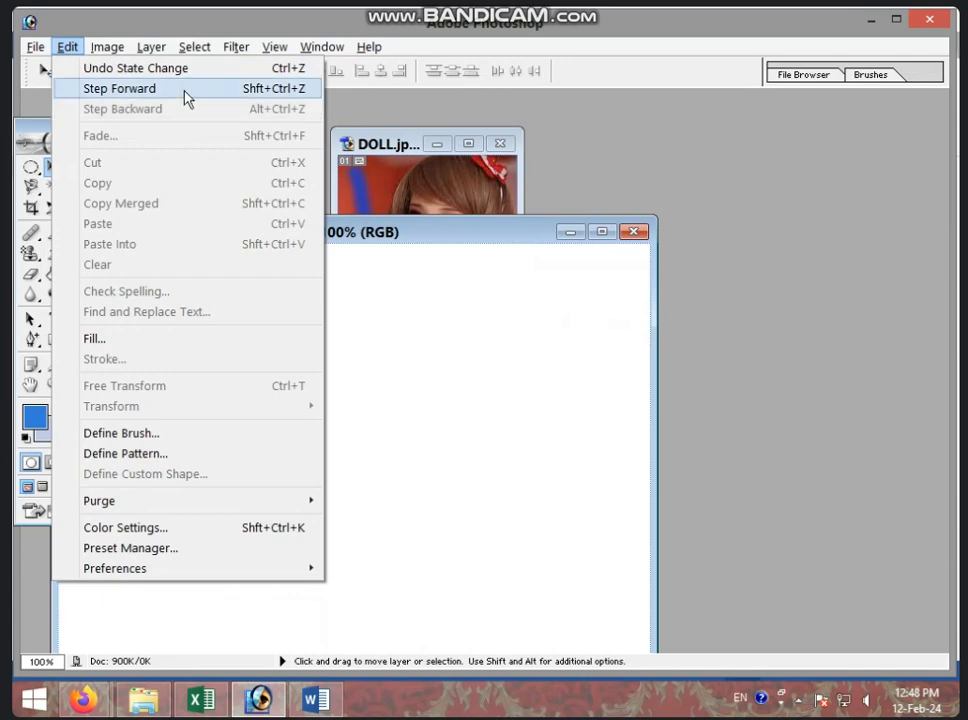
left_click(186, 99)
- Step forward to bring back the duplicate doll, then undo with Alt+Ctrl+Z to clear both dolls
left_click(82, 47)
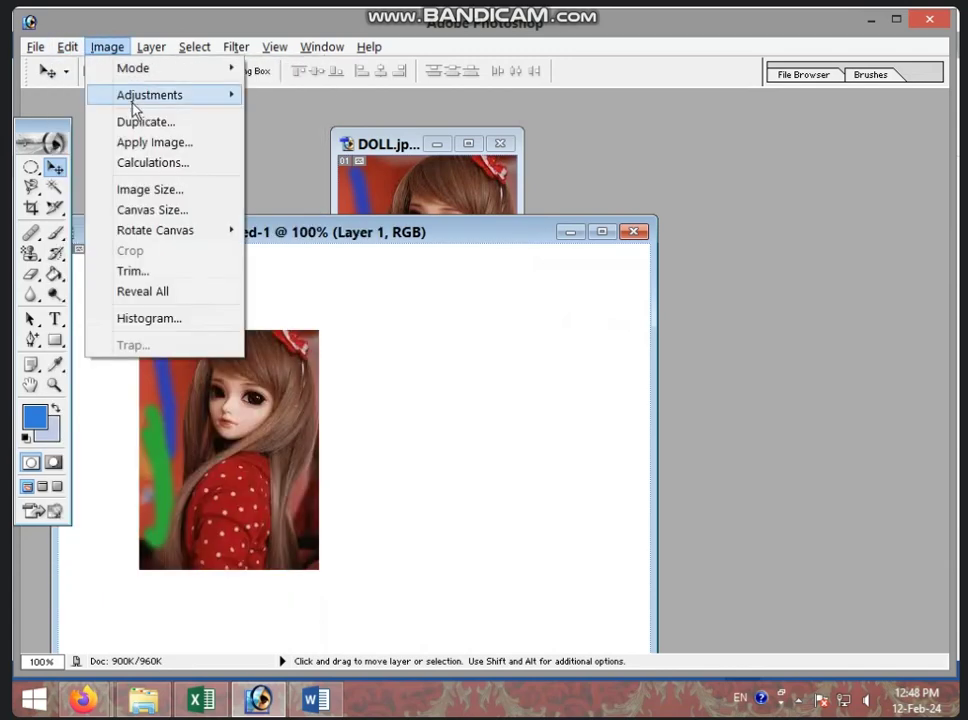
left_click(98, 88)
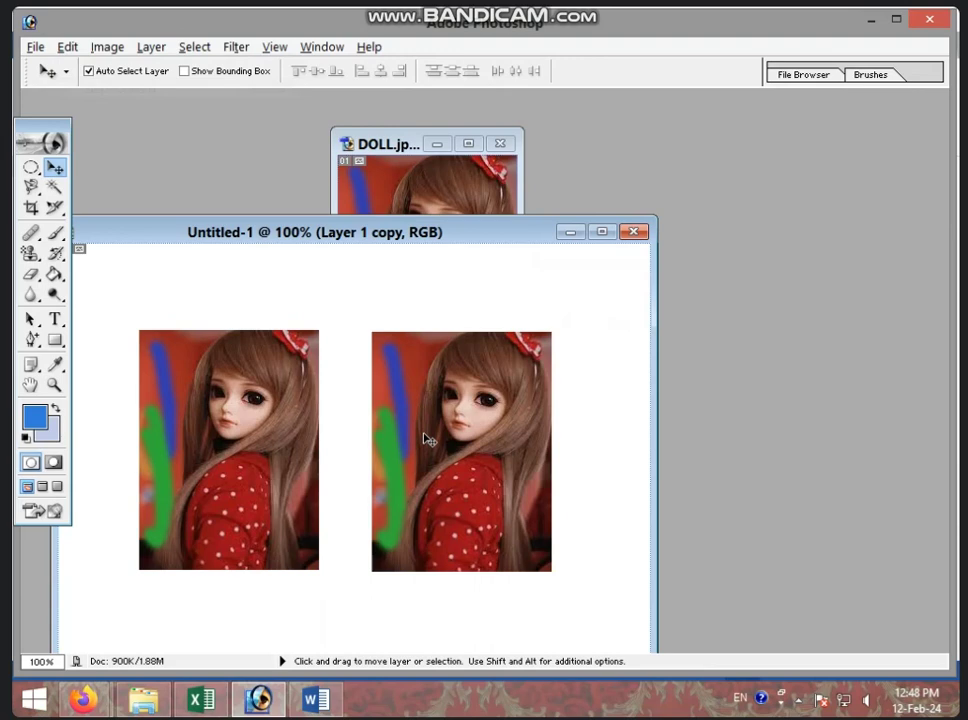
left_click(62, 47)
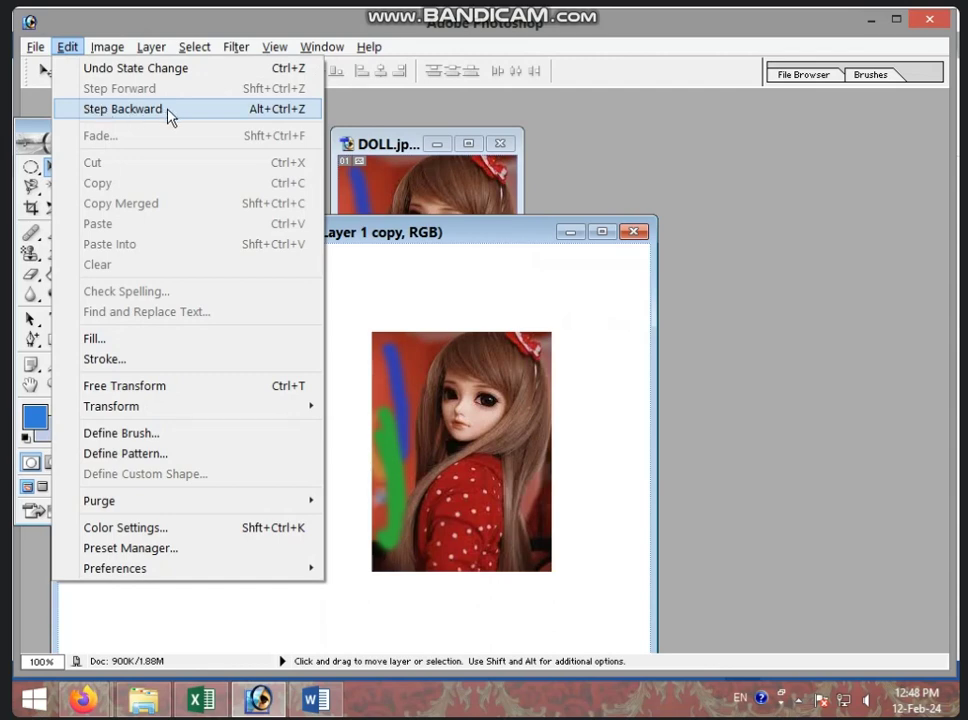
key("alt")
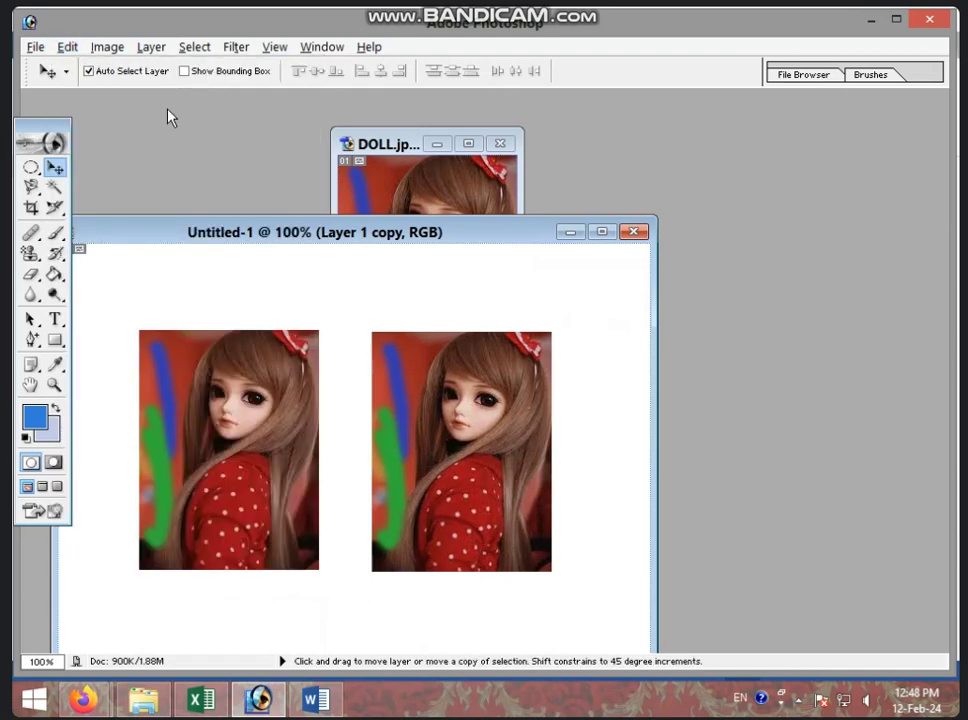
key("ctrl+alt+z")
key("ctrl+alt+z")
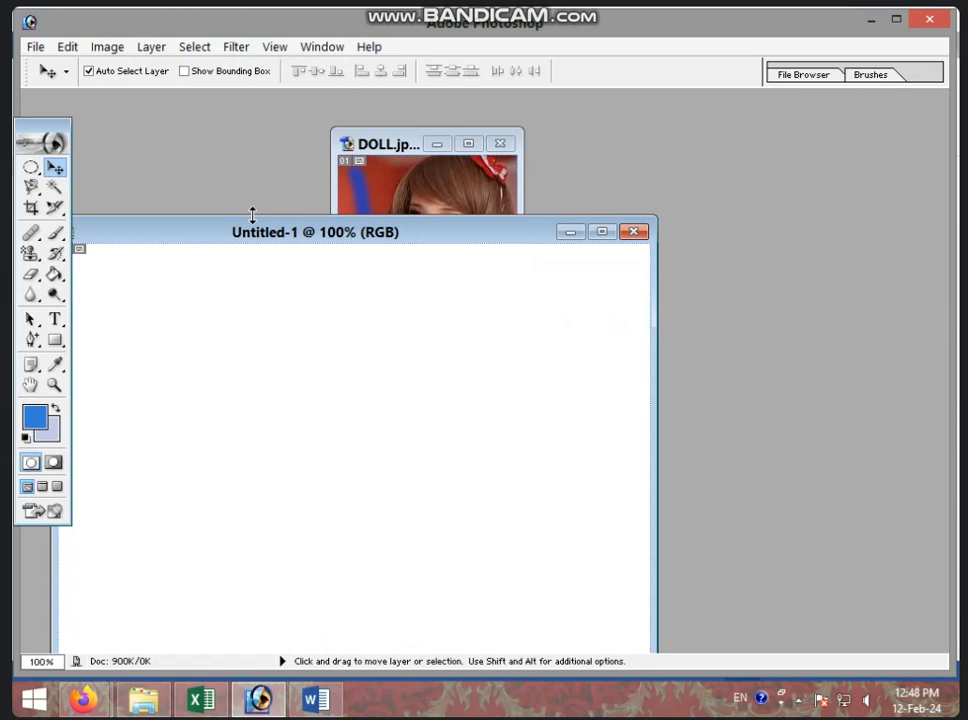
- Paste the doll with Ctrl+V and Alt-drag a duplicate onto the right side
left_click(67, 46)
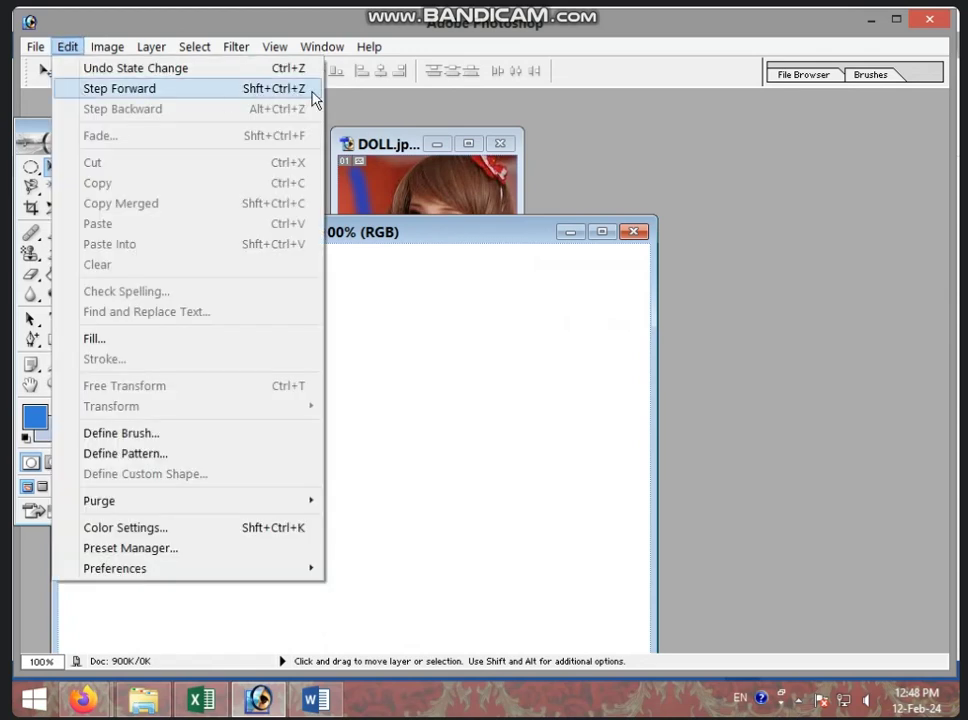
key("Escape")
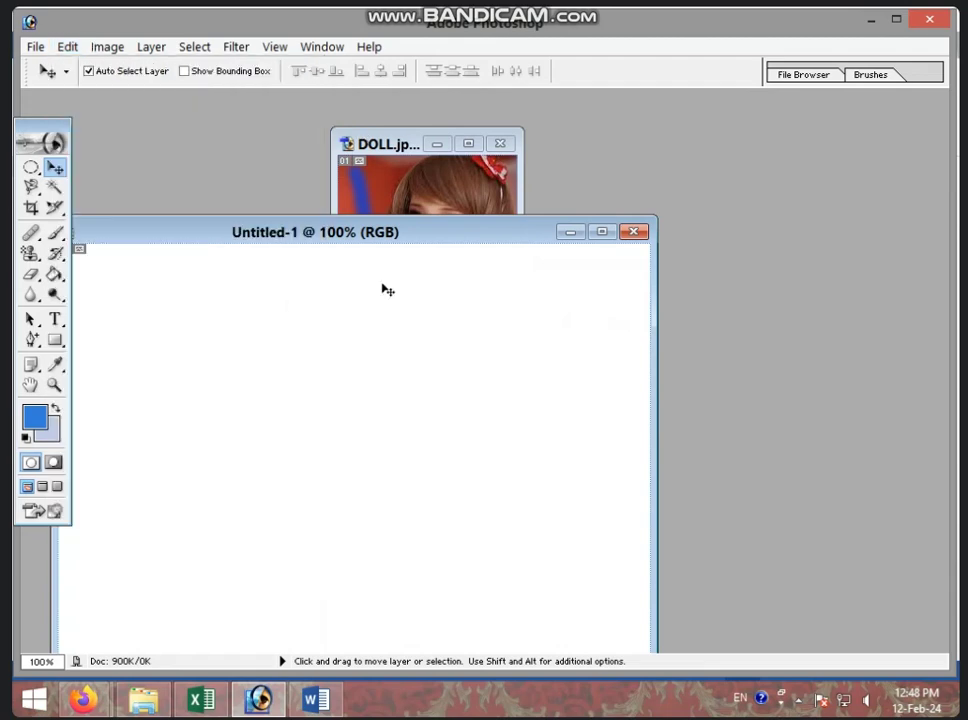
key("ctrl+v")
left_click_drag(229, 450, 461, 452)
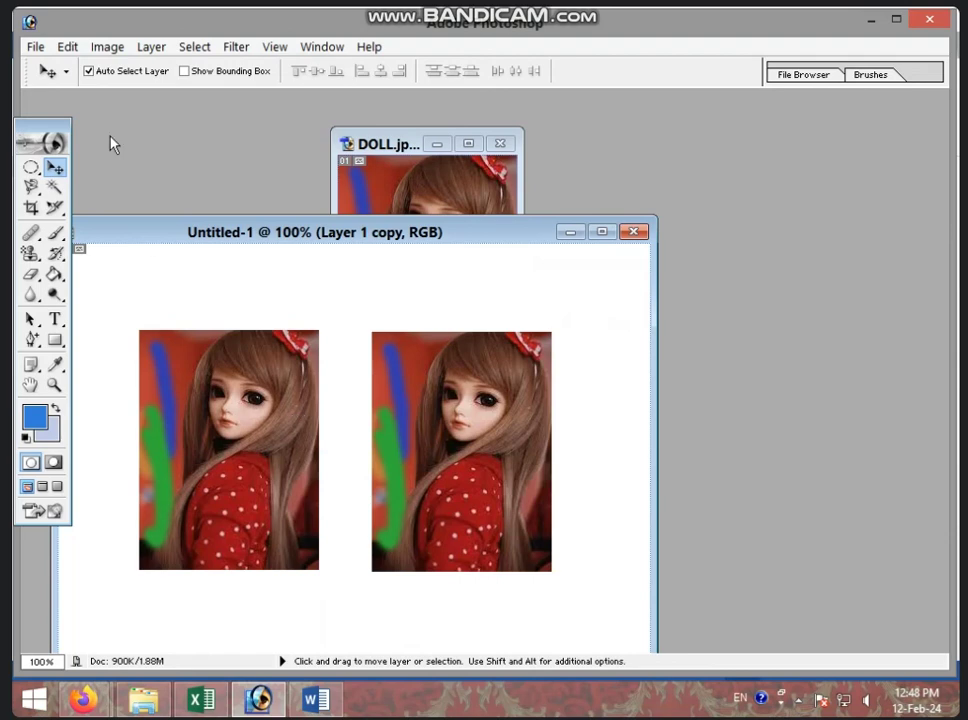
- Toggle Undo/Redo State Change repeatedly, ending with the left doll restored
left_click(67, 46)
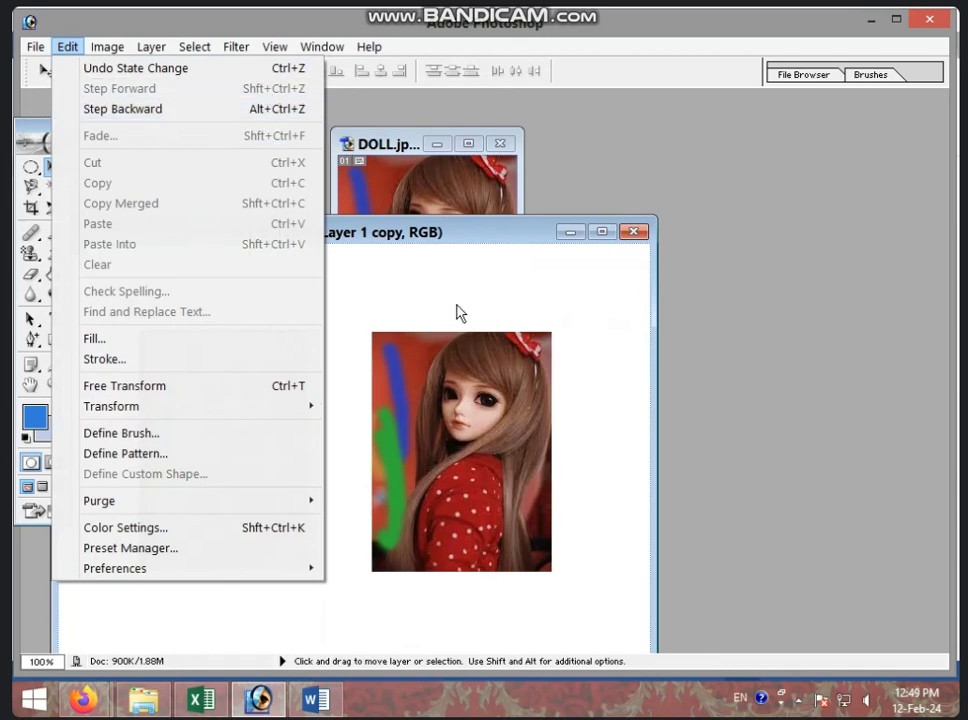
left_click(184, 68)
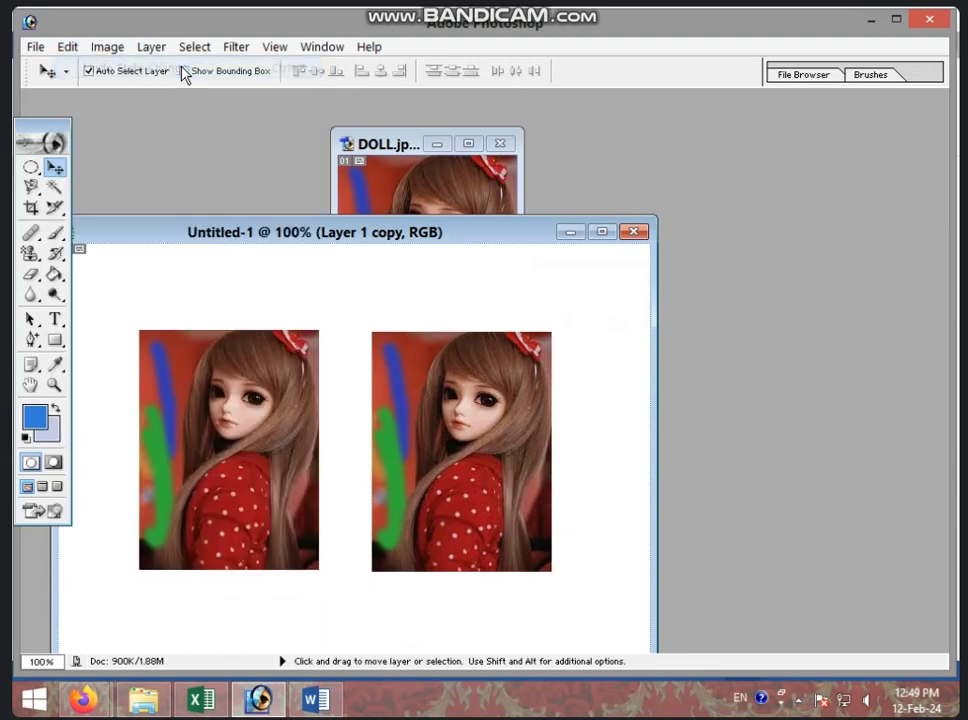
left_click(68, 49)
left_click(117, 70)
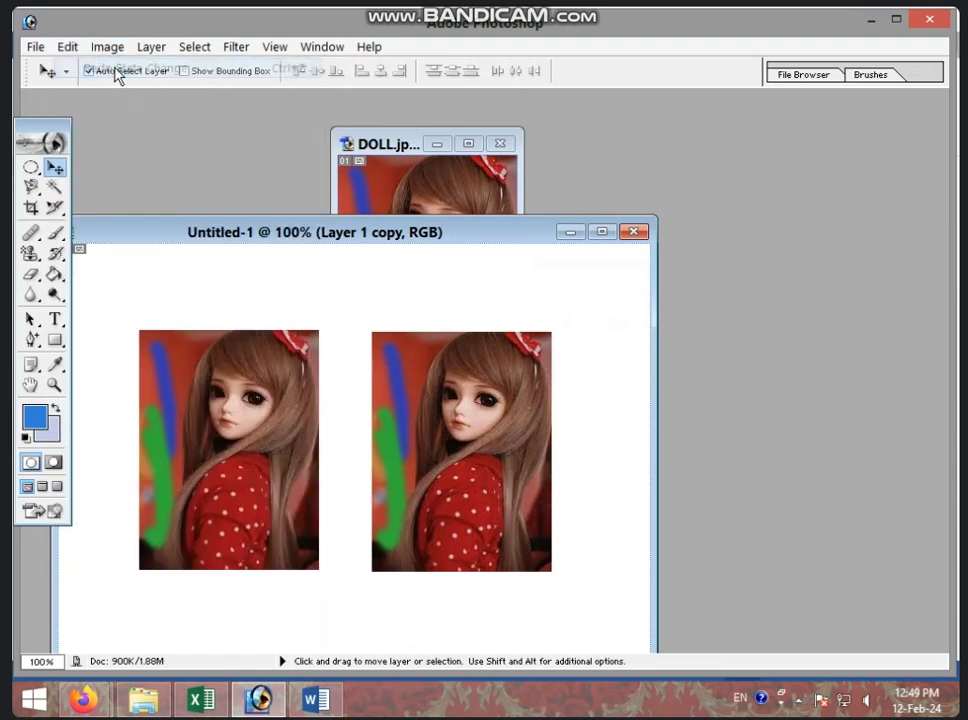
left_click(65, 49)
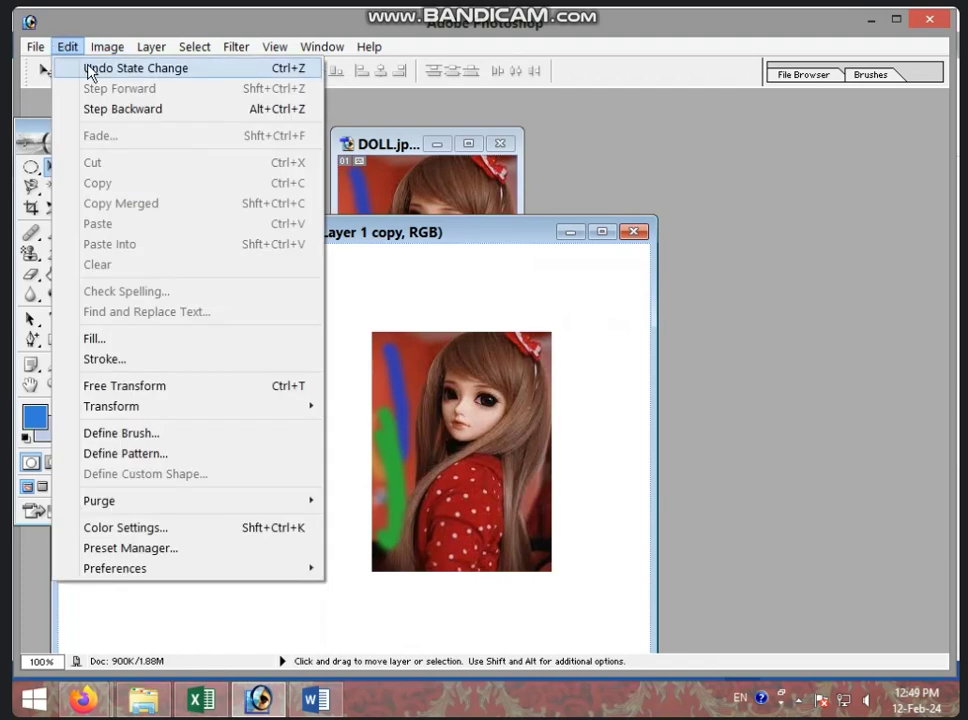
left_click(88, 69)
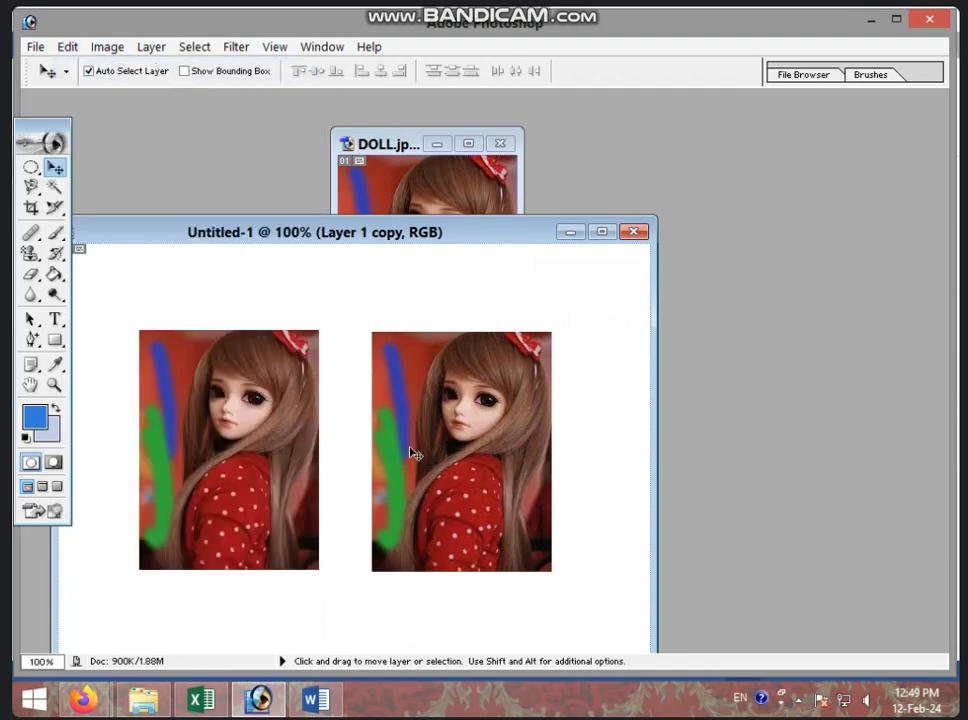
left_click(70, 48)
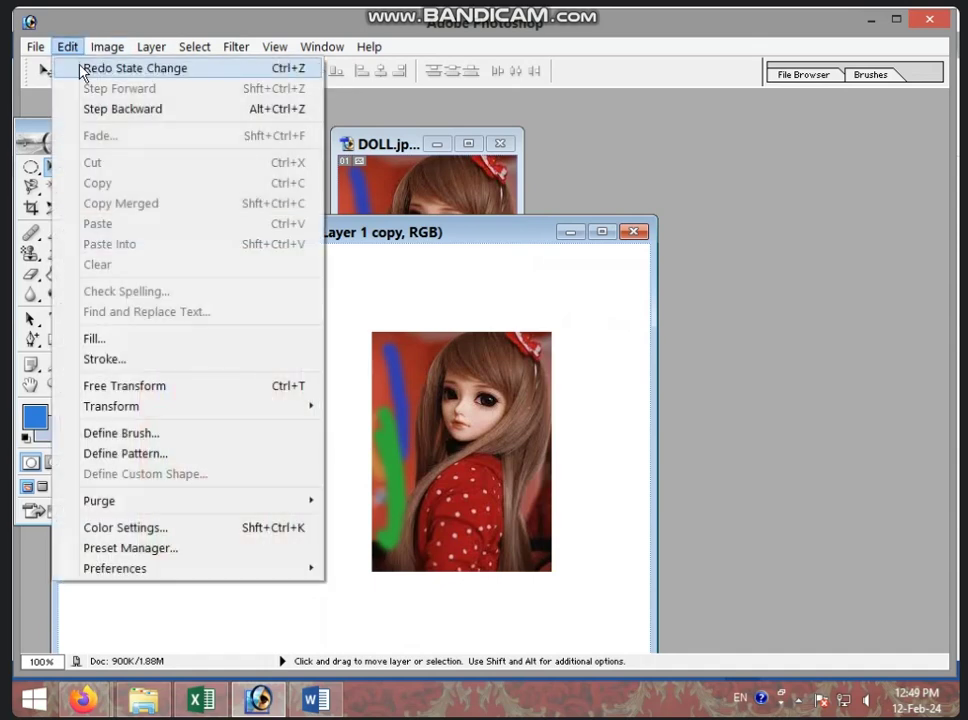
left_click(186, 69)
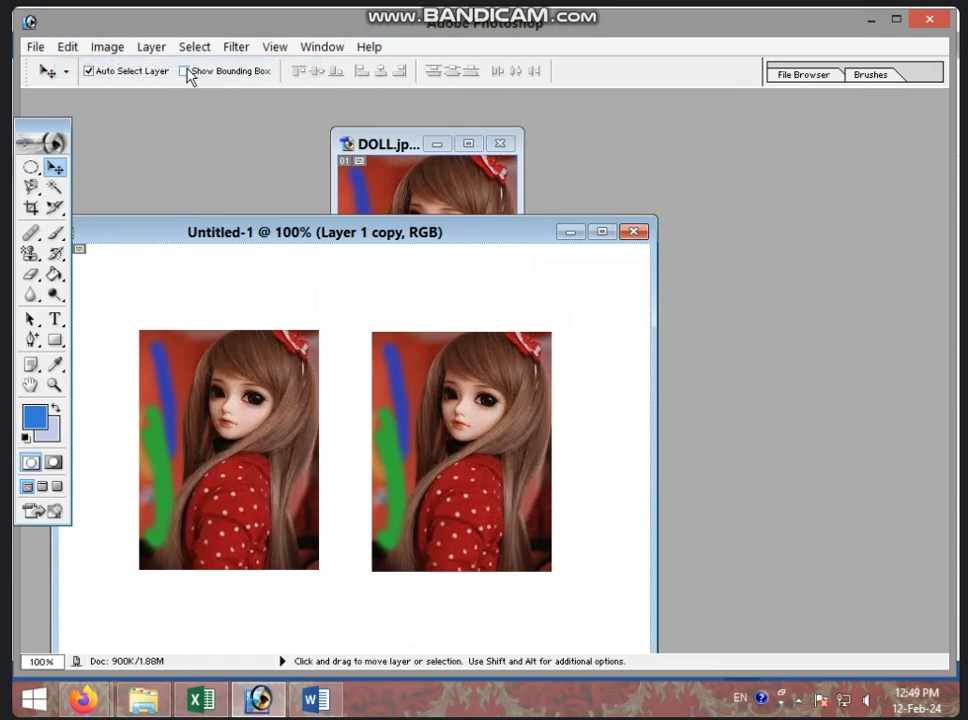
- Move the left doll slightly lower and to the right, closer to its duplicate
left_click_drag(165, 340, 140, 292)
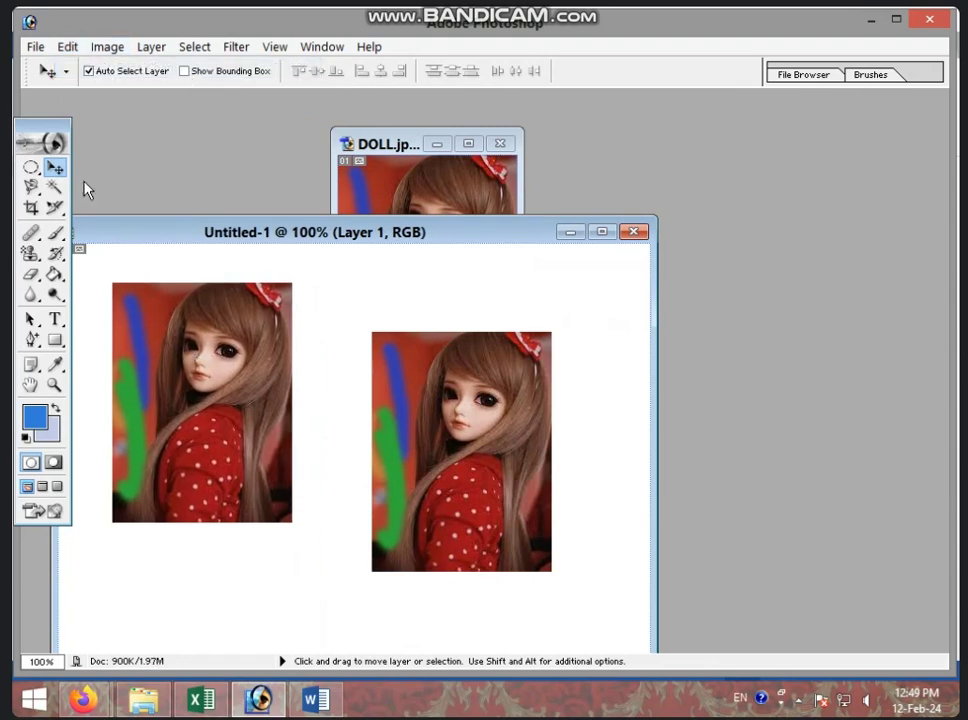
left_click(67, 47)
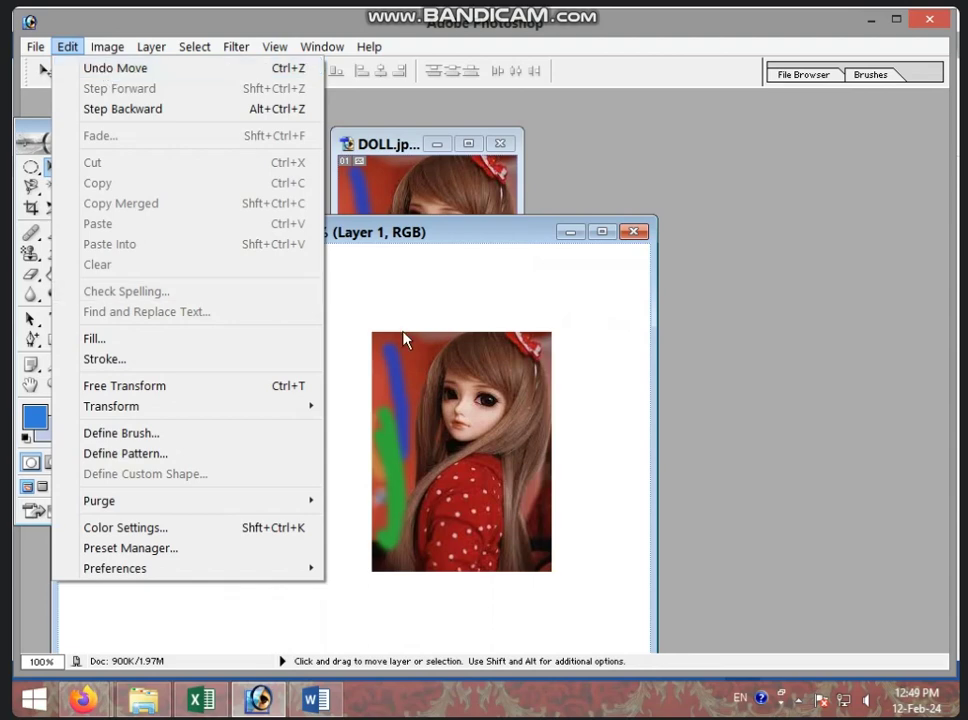
key("Escape")
left_click_drag(198, 370, 241, 443)
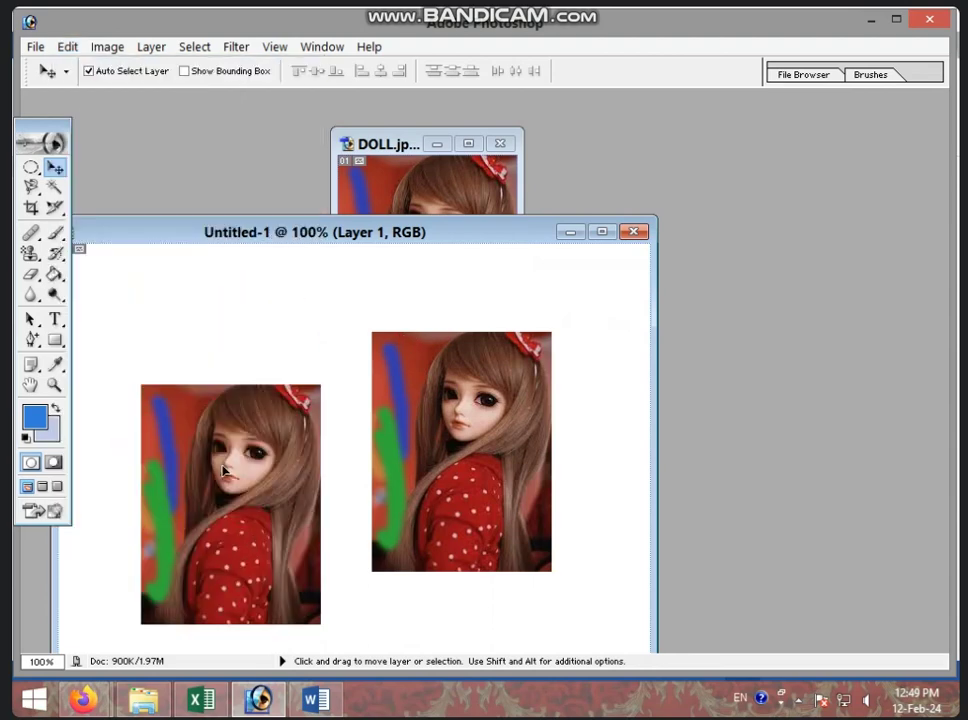
left_click(67, 46)
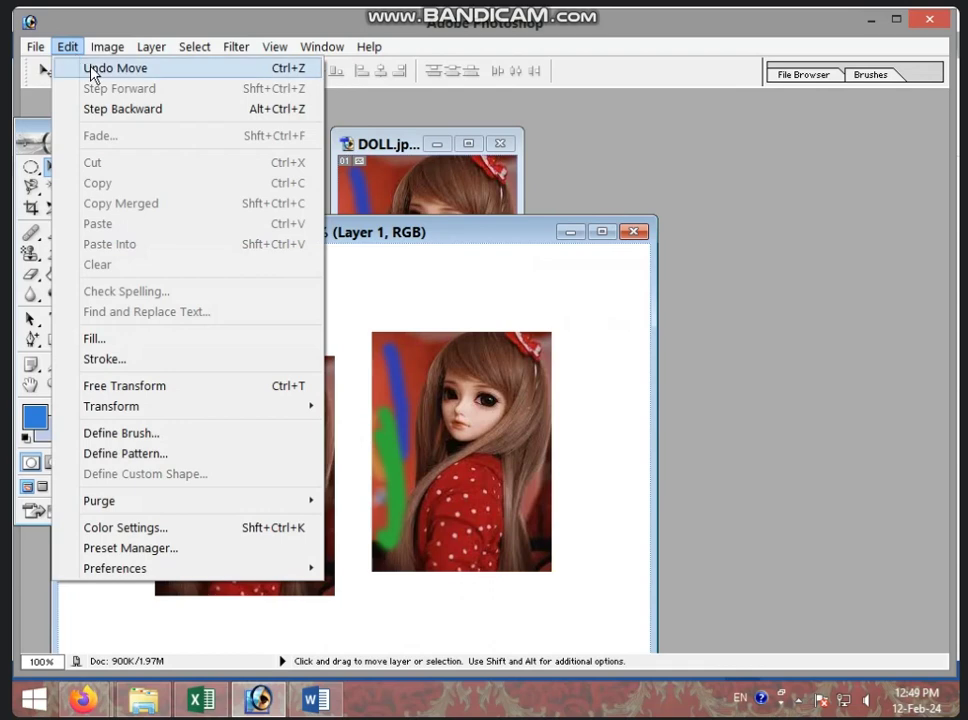
left_click(422, 390)
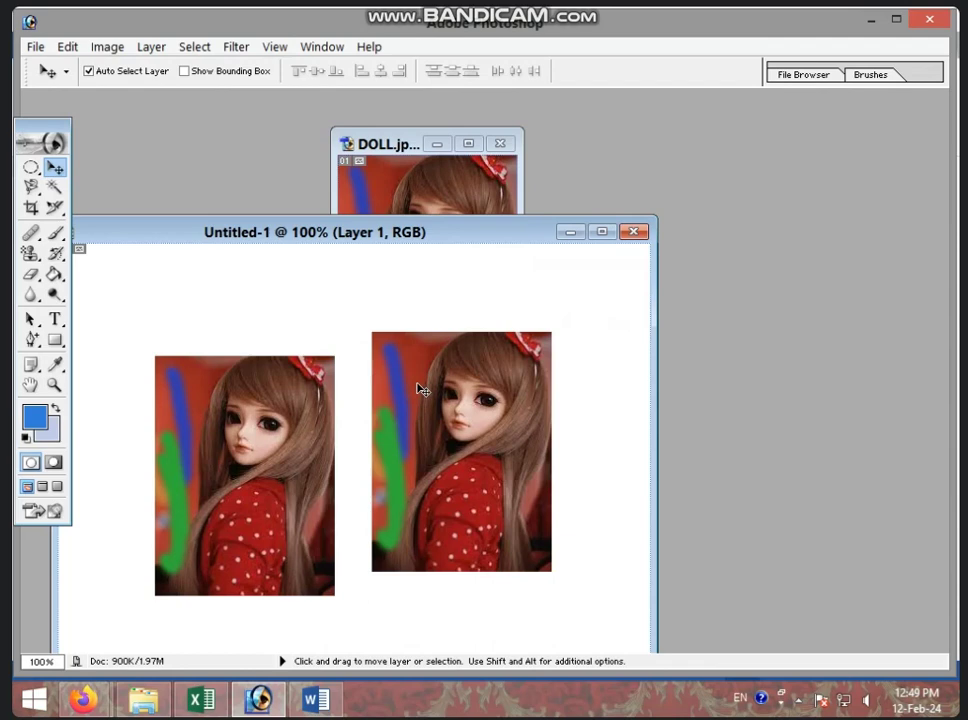
- Close Untitled-1 without saving and create a new blank Untitled-1 document
left_click(633, 232)
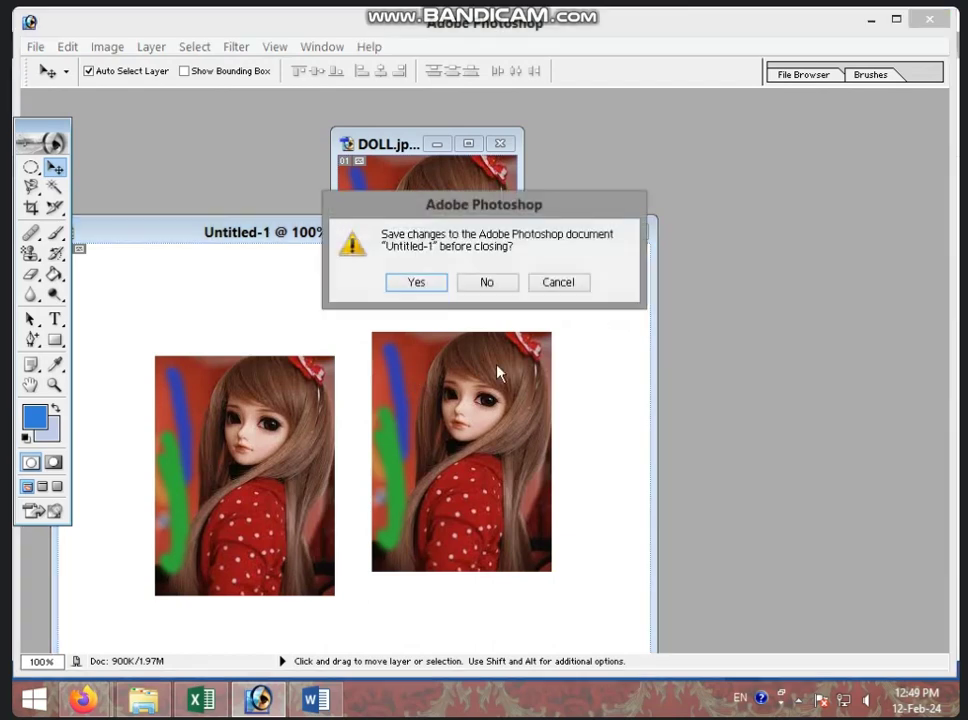
left_click(487, 282)
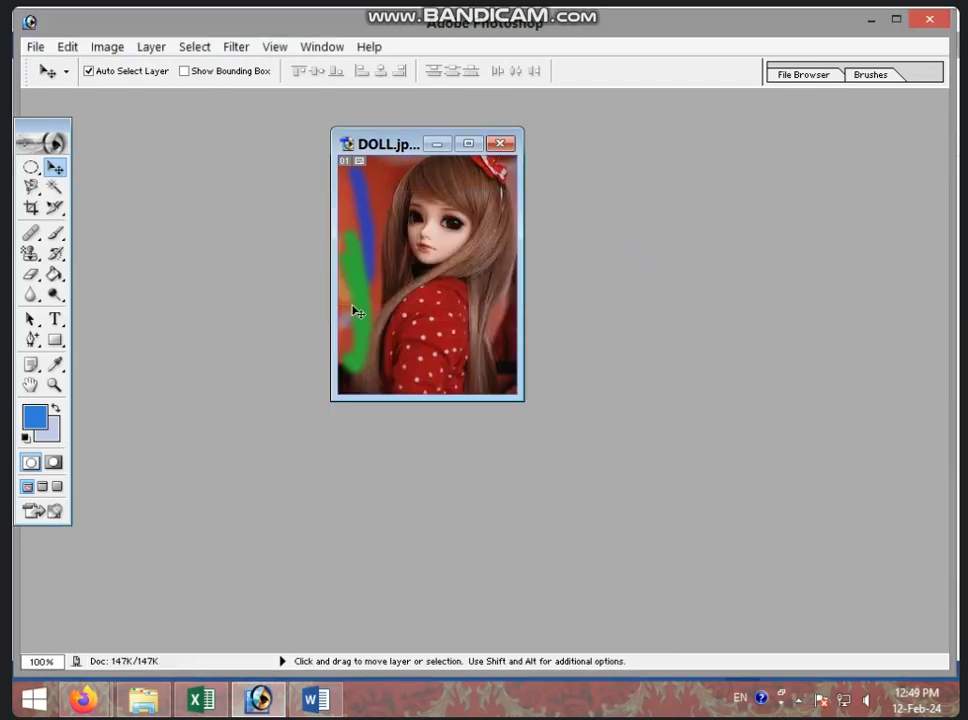
key("ctrl+n")
key("Return")
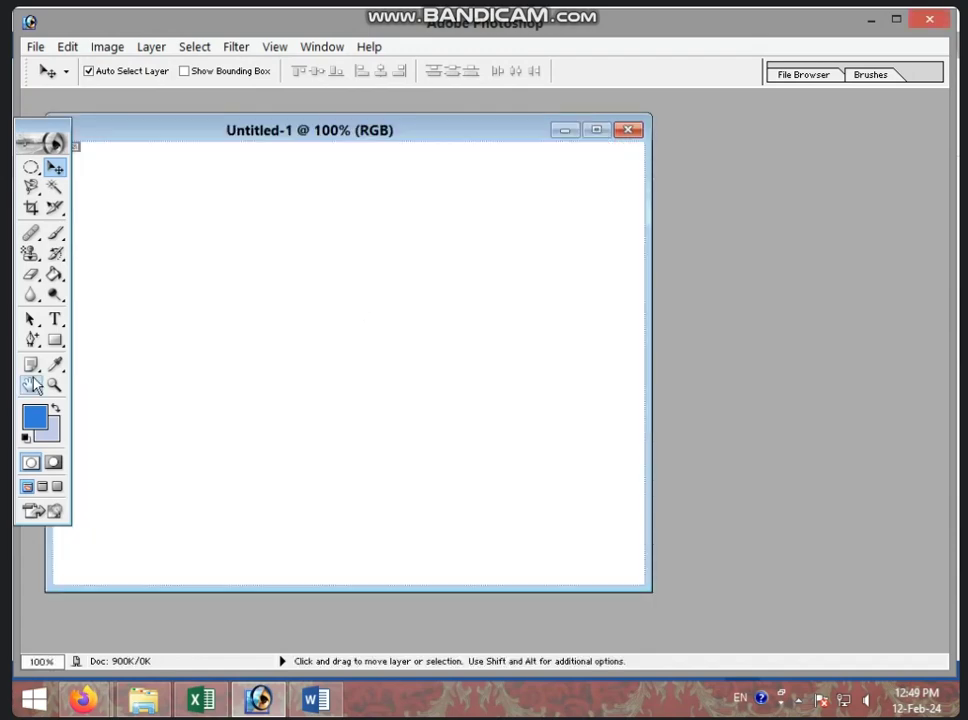
- Draw a paragraph text box and type 'icic coMPUTER CENTER'
left_click(55, 320)
left_click(95, 319)
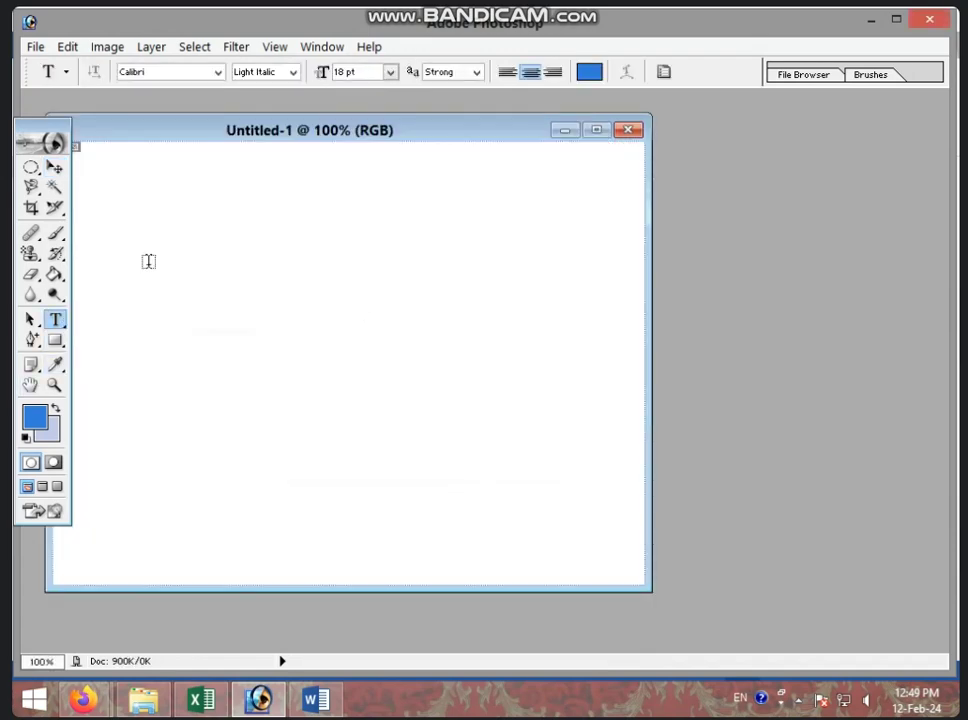
left_click_drag(148, 265, 490, 343)
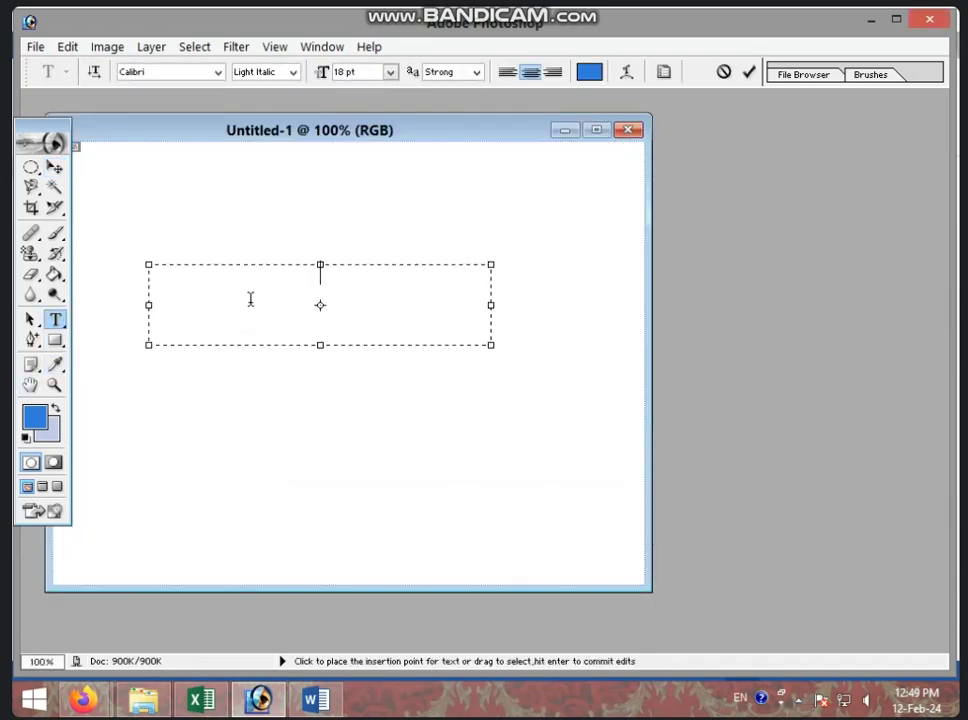
type("icic co")
type("MPUTER")
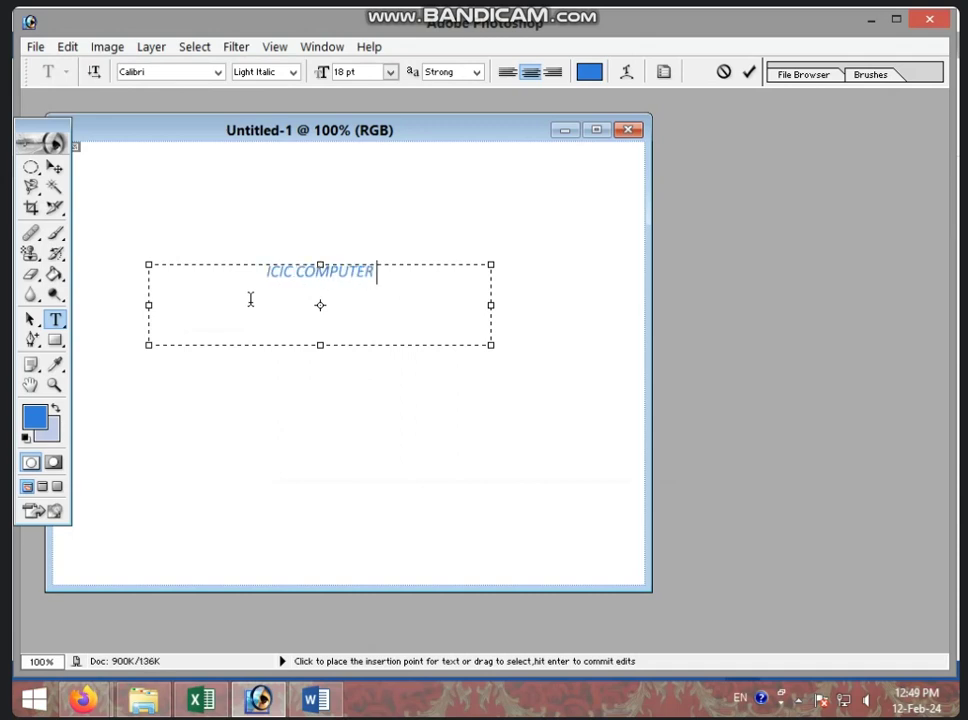
type(" CENTER")
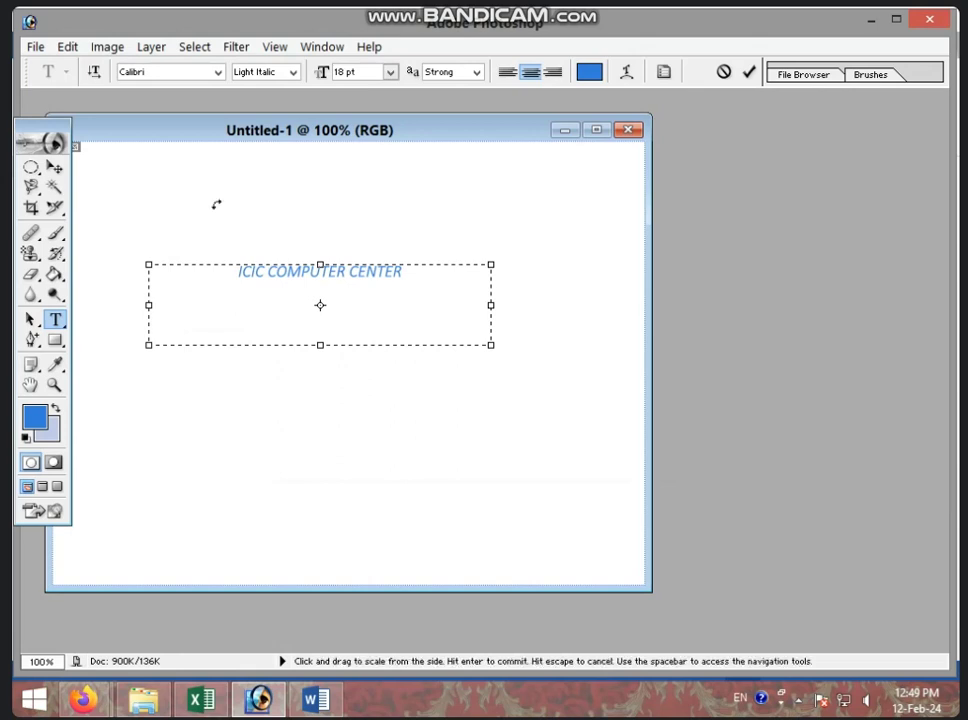
- Highlight the whole ICIC COMPUTER CENTER line, ready for Cut
left_click(67, 46)
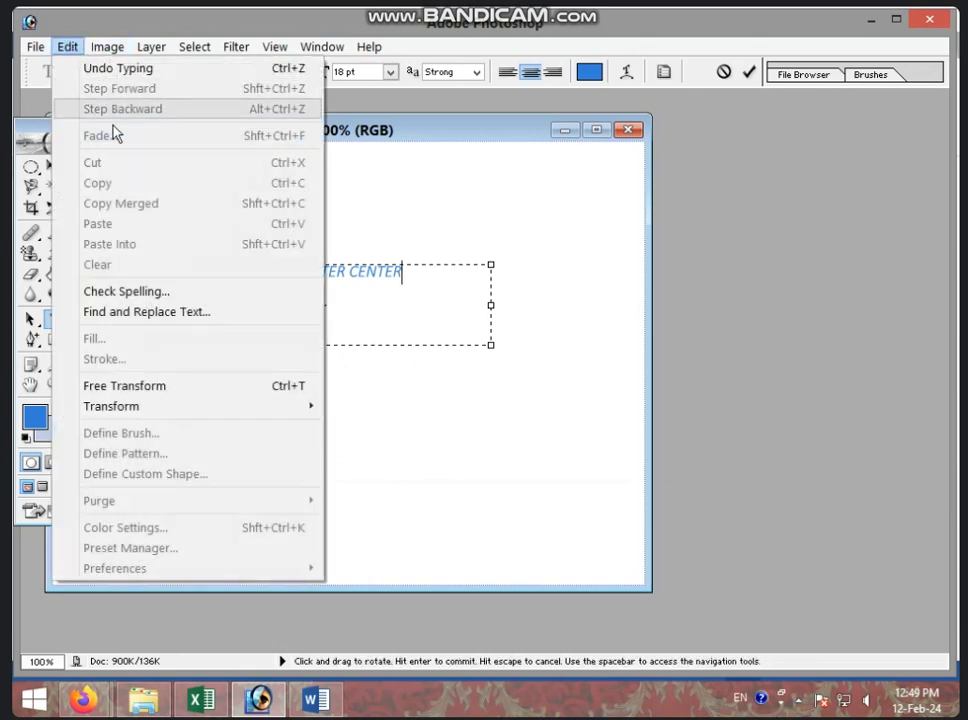
left_click(449, 294)
left_click_drag(426, 268, 227, 268)
key("ctrl+c")
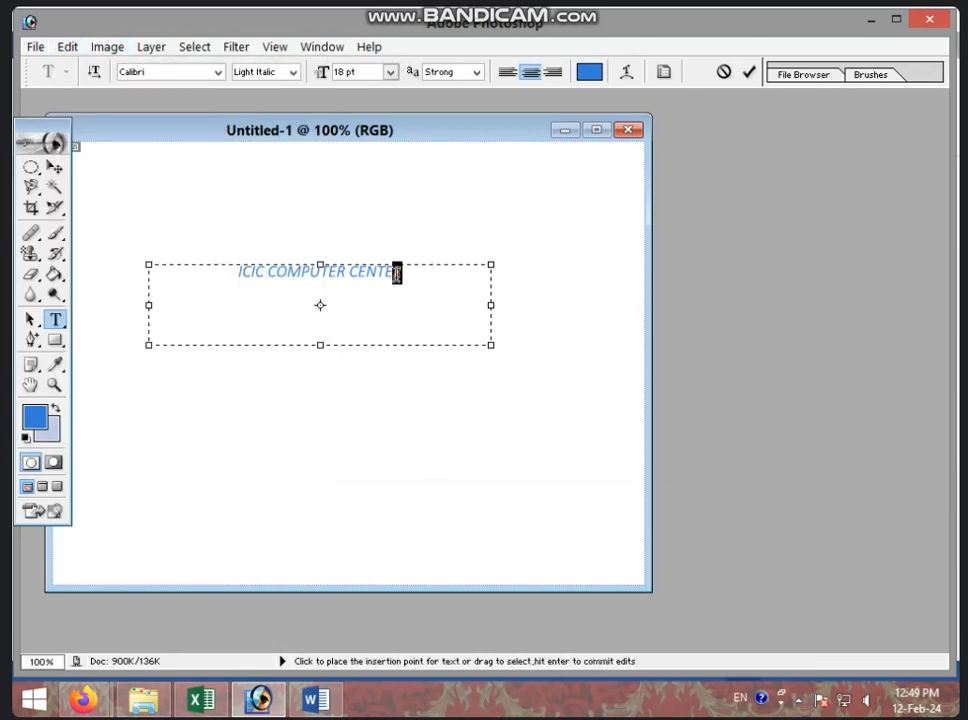
left_click(67, 46)
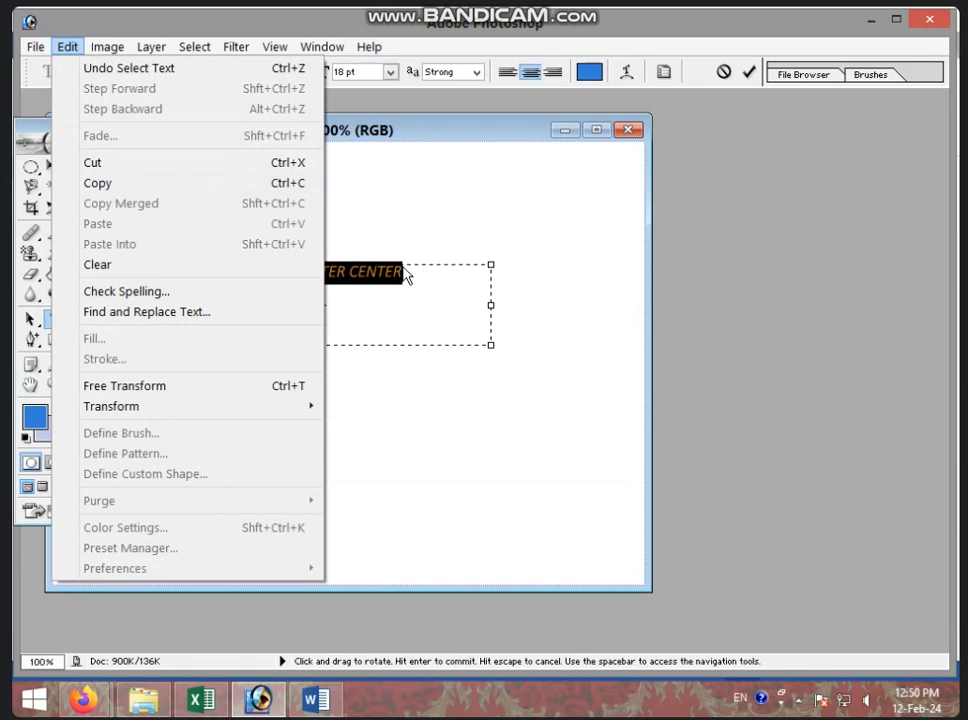
- Cut the ICIC COMPUTER CENTER text and paste it back into the box
left_click(284, 165)
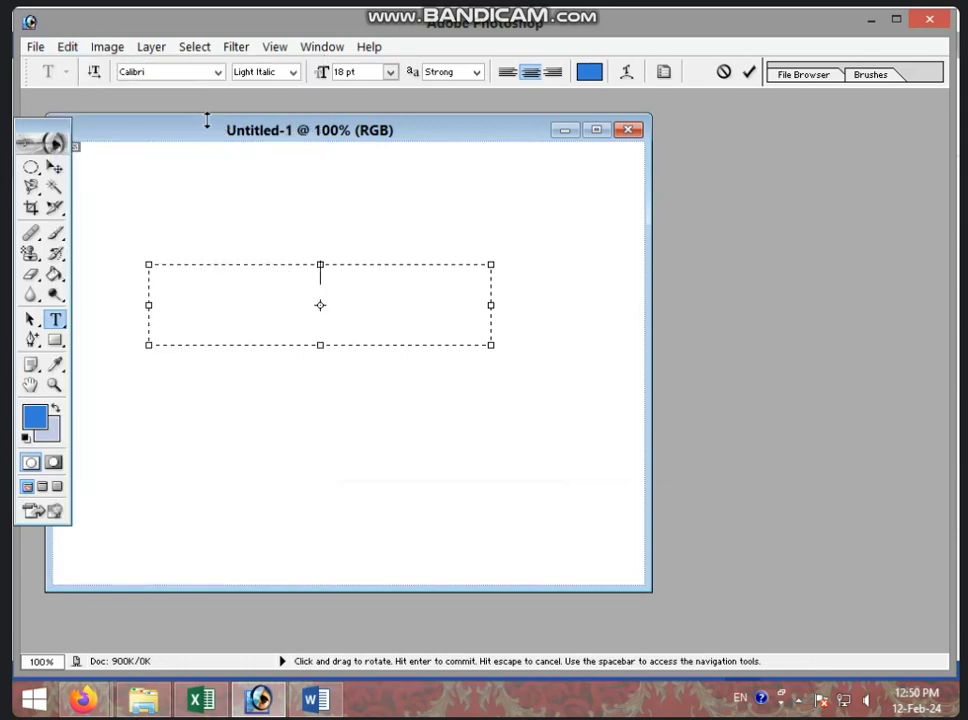
left_click(72, 47)
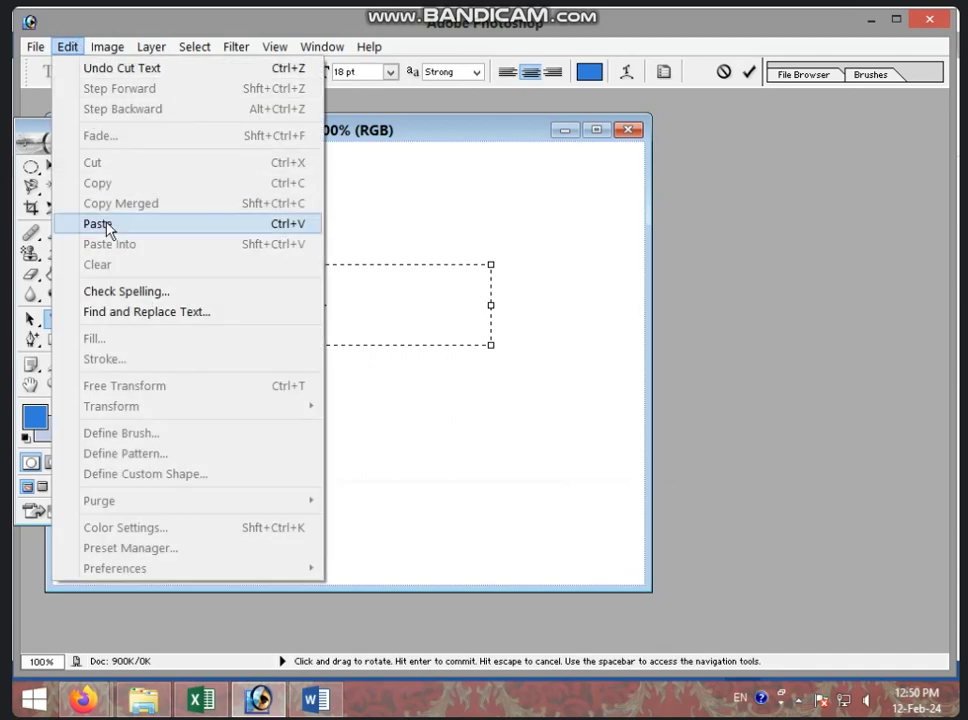
left_click(100, 224)
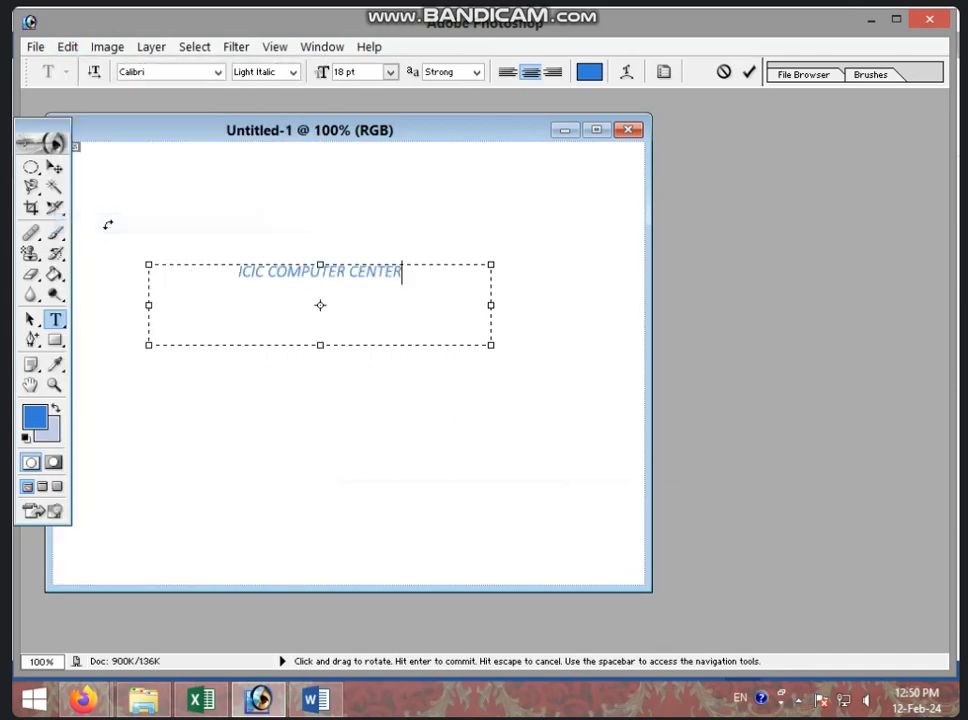
- Start a new line and paste a second ICIC COMPUTER CENTER line beneath the first
left_click(67, 47)
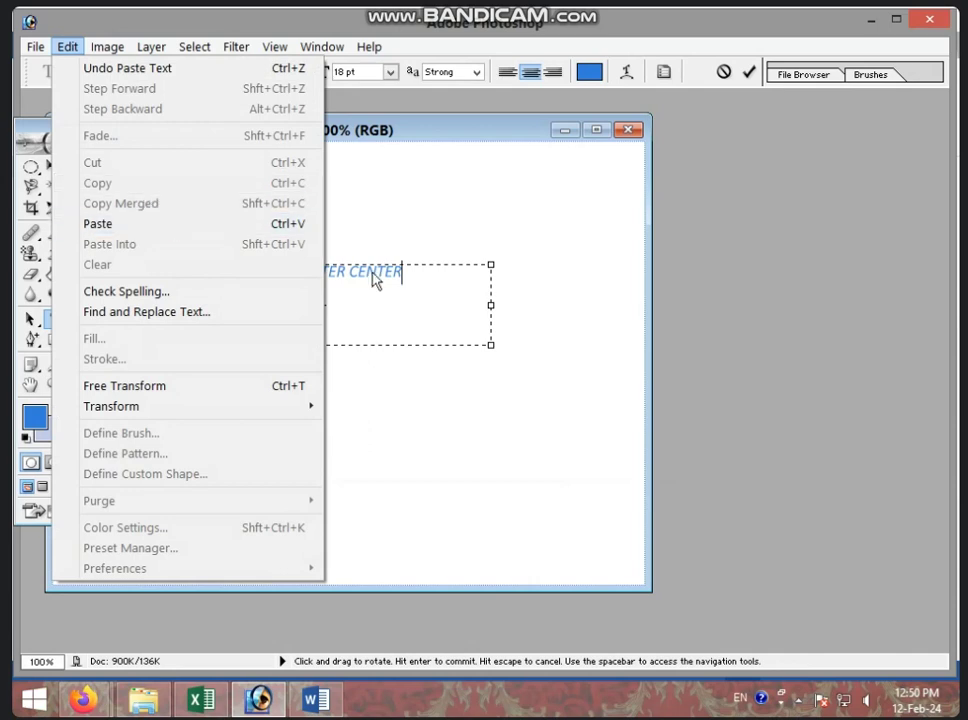
left_click(408, 265)
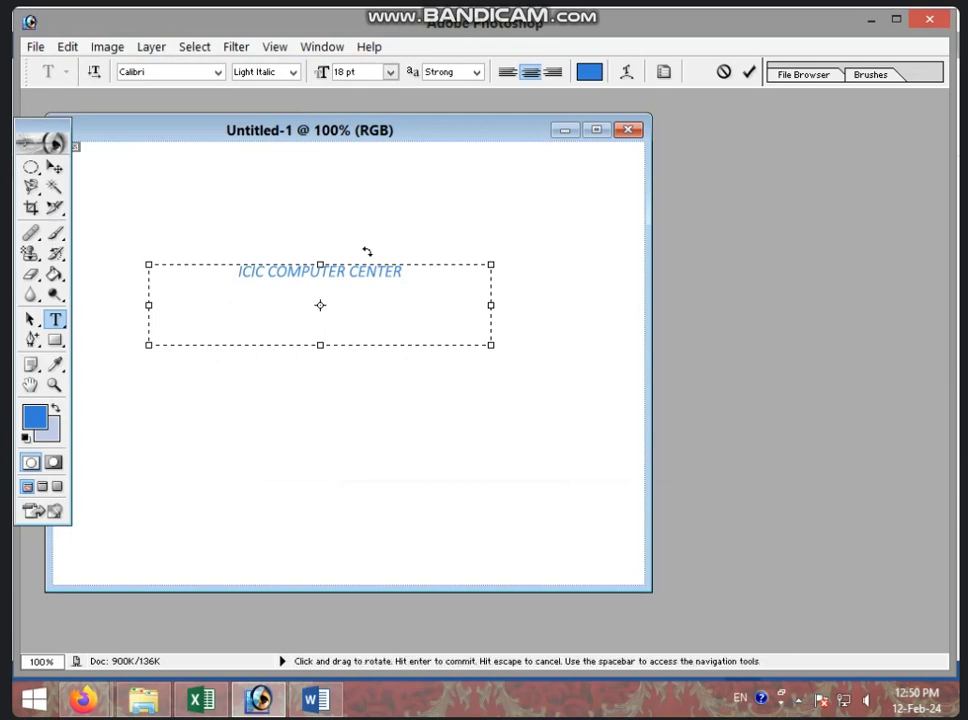
key("Return")
left_click(68, 46)
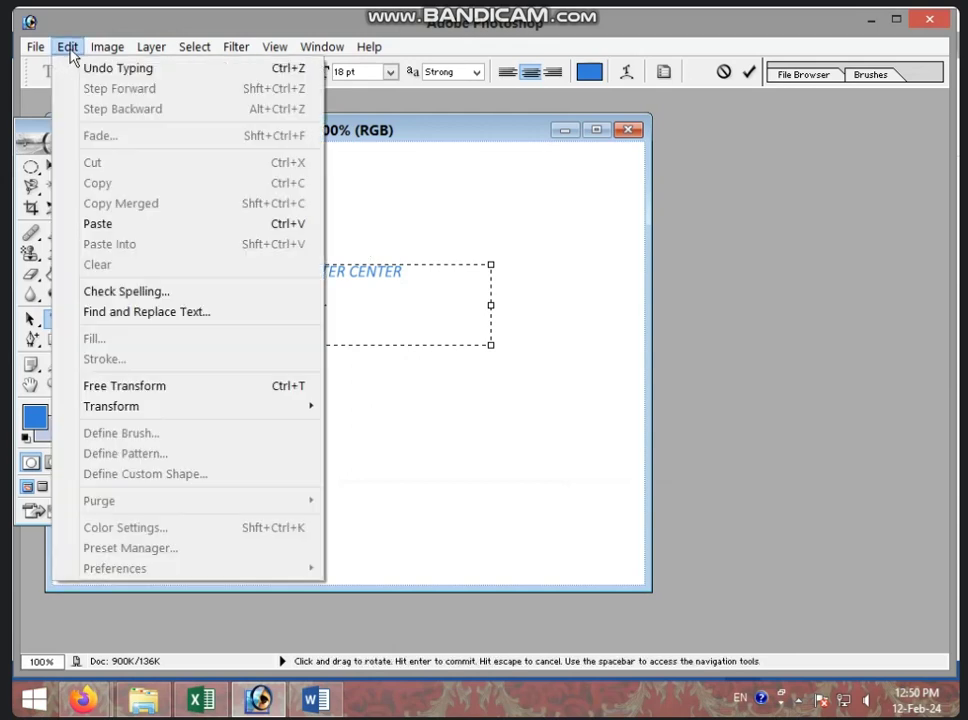
left_click(100, 223)
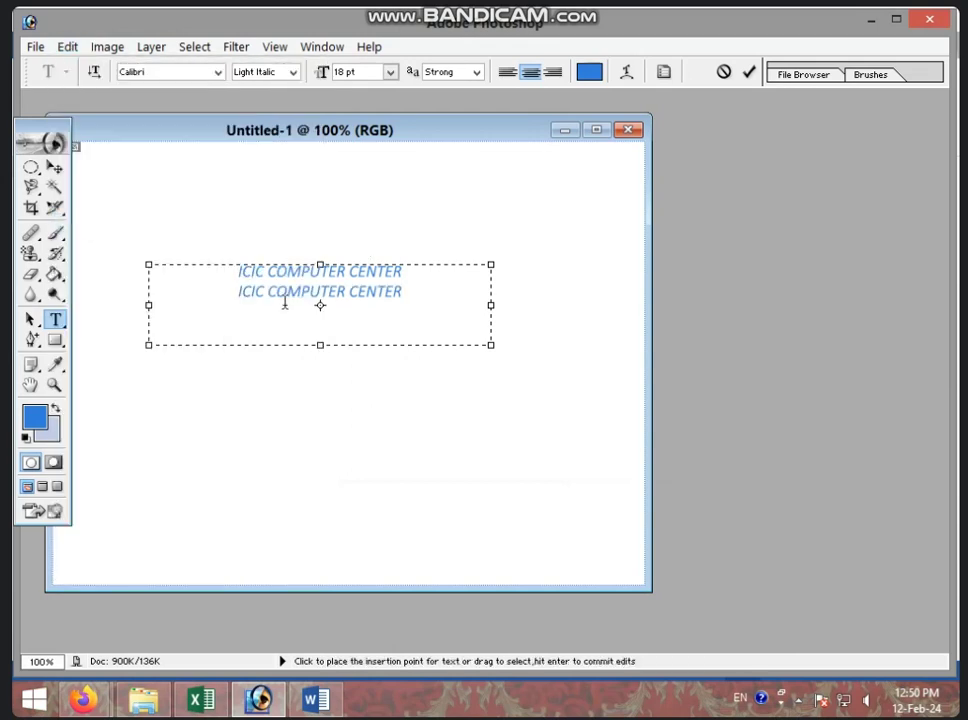
- Copy the first line and paste it after line two as a third ICIC COMPUTER CENTER line
left_click_drag(410, 264, 179, 264)
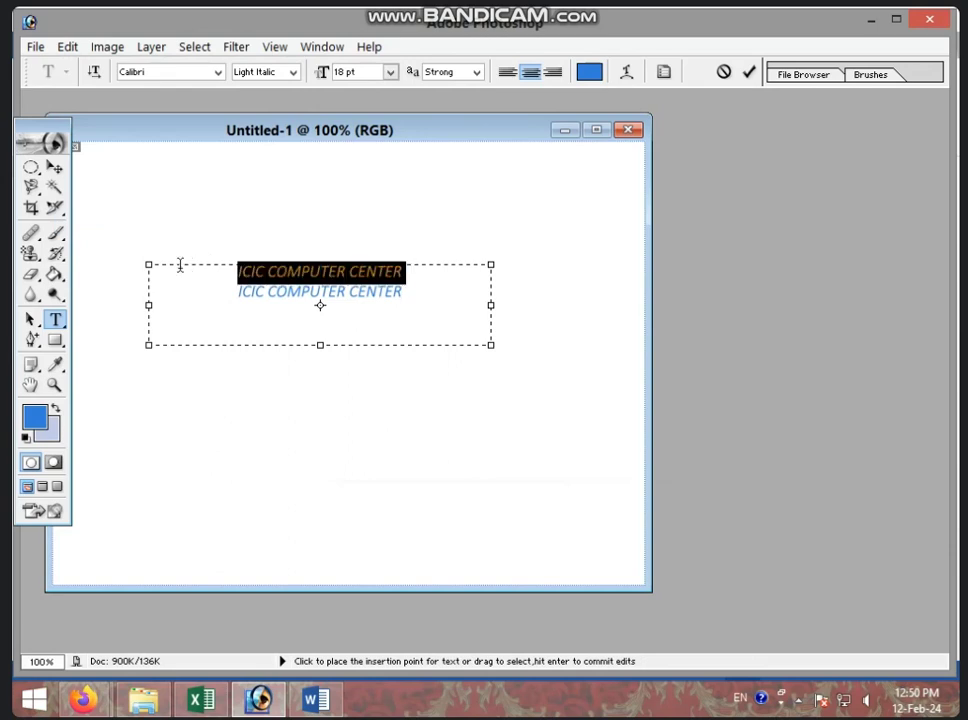
left_click(80, 50)
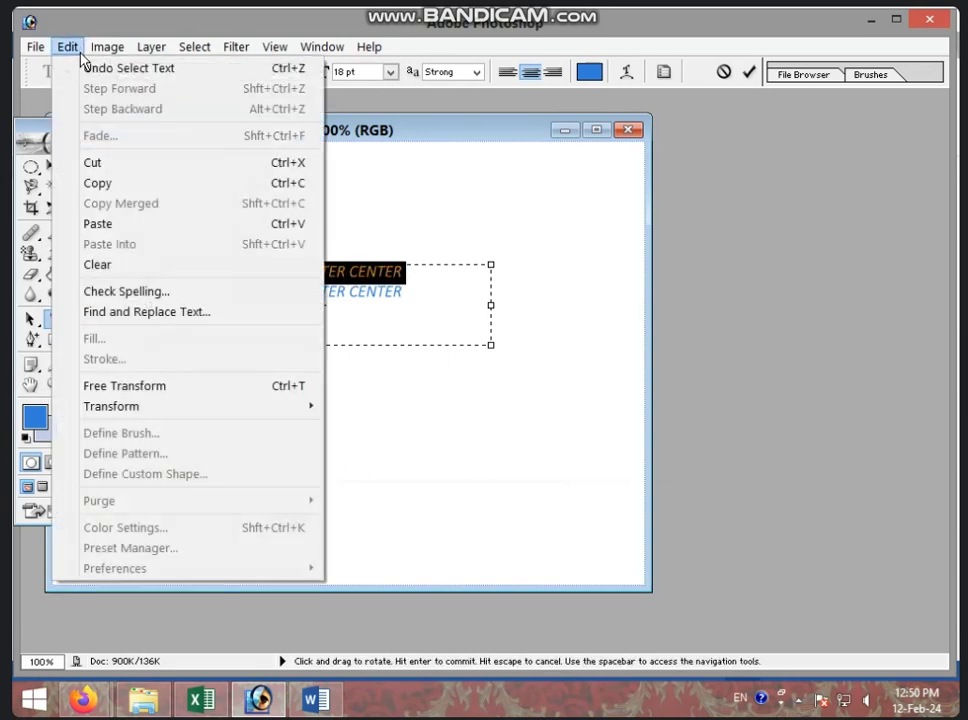
left_click(98, 183)
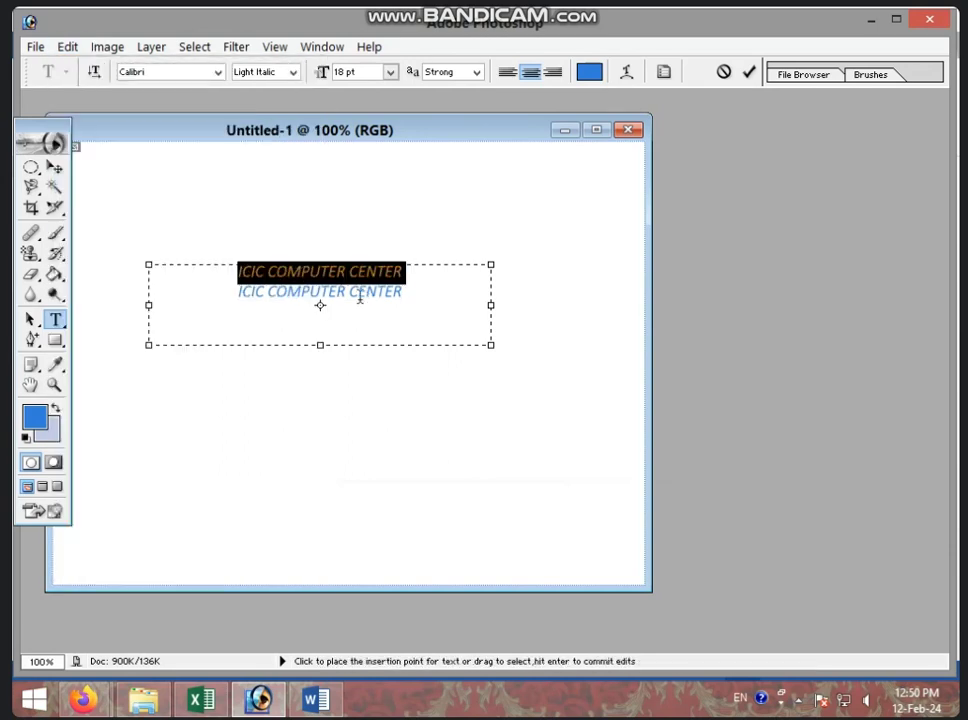
left_click(416, 295)
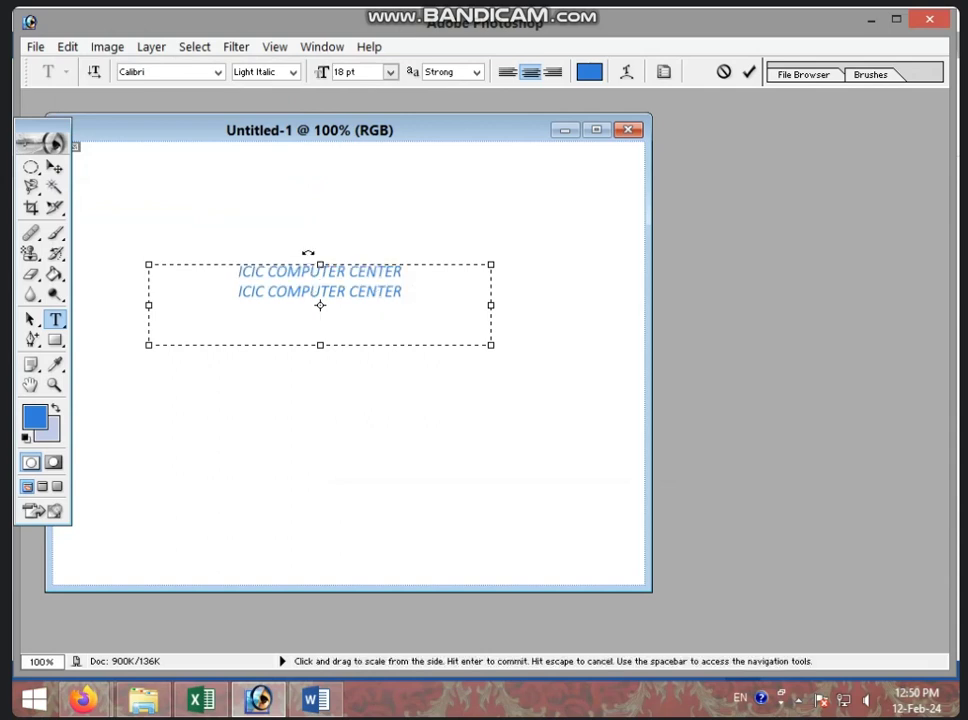
left_click(67, 47)
left_click(110, 228)
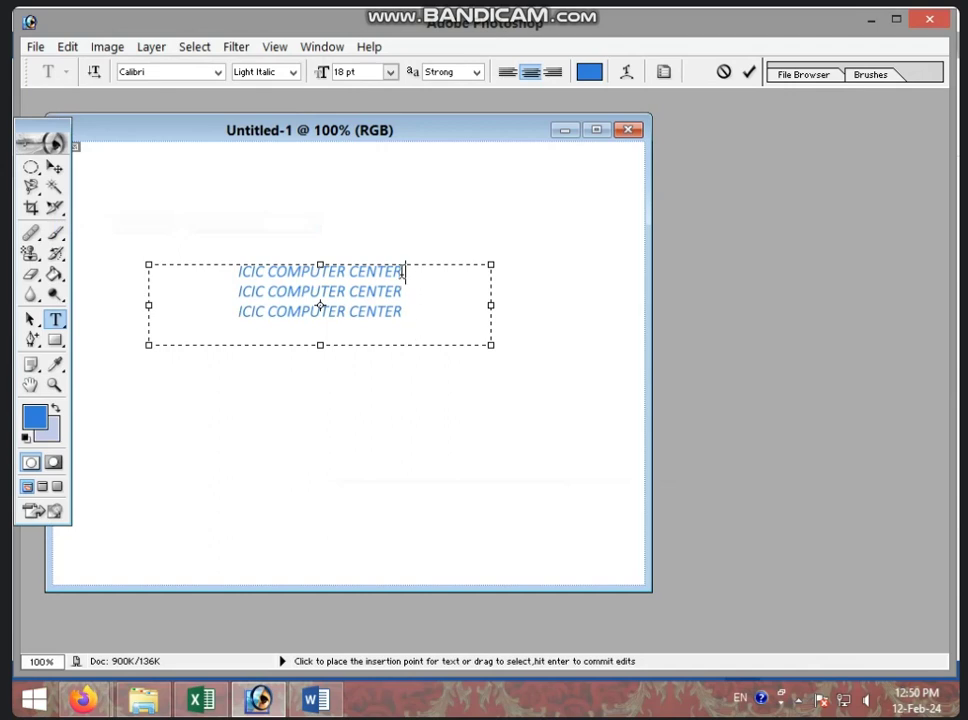
- Reselect the first line, extend the selection across all lines, then deselect the text
left_click_drag(403, 271, 207, 262)
left_click(67, 47)
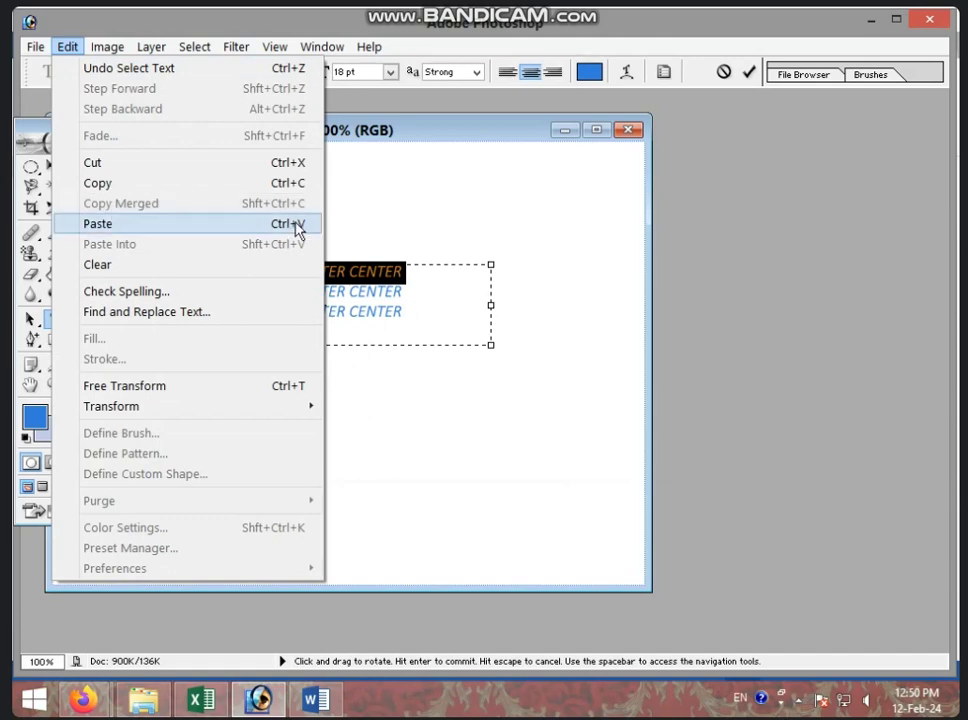
left_click(417, 305)
left_click_drag(408, 312, 227, 270)
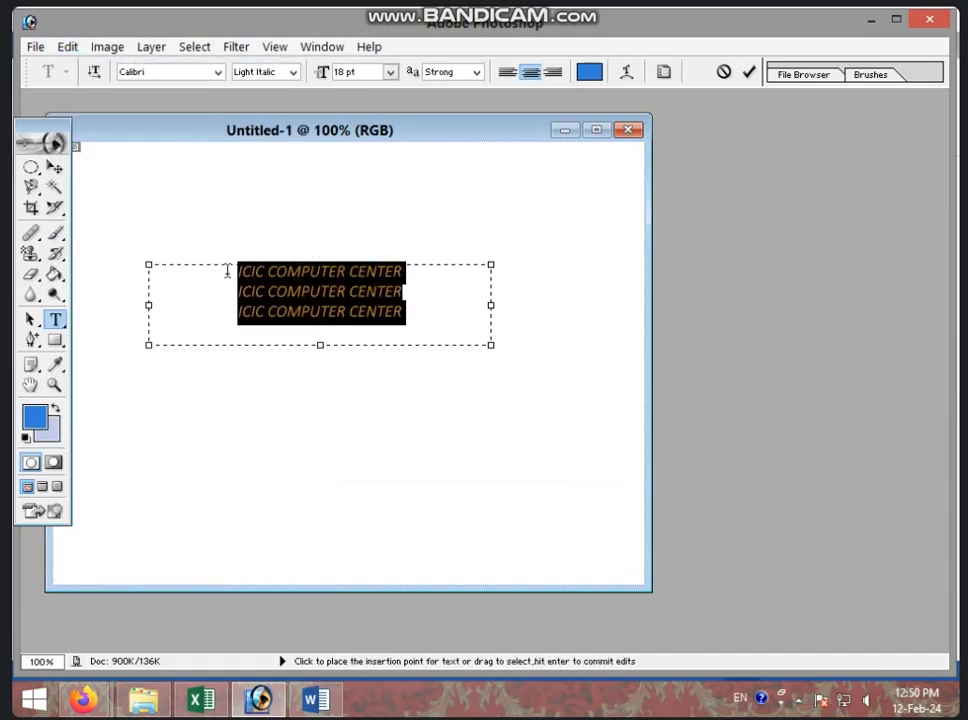
left_click(67, 47)
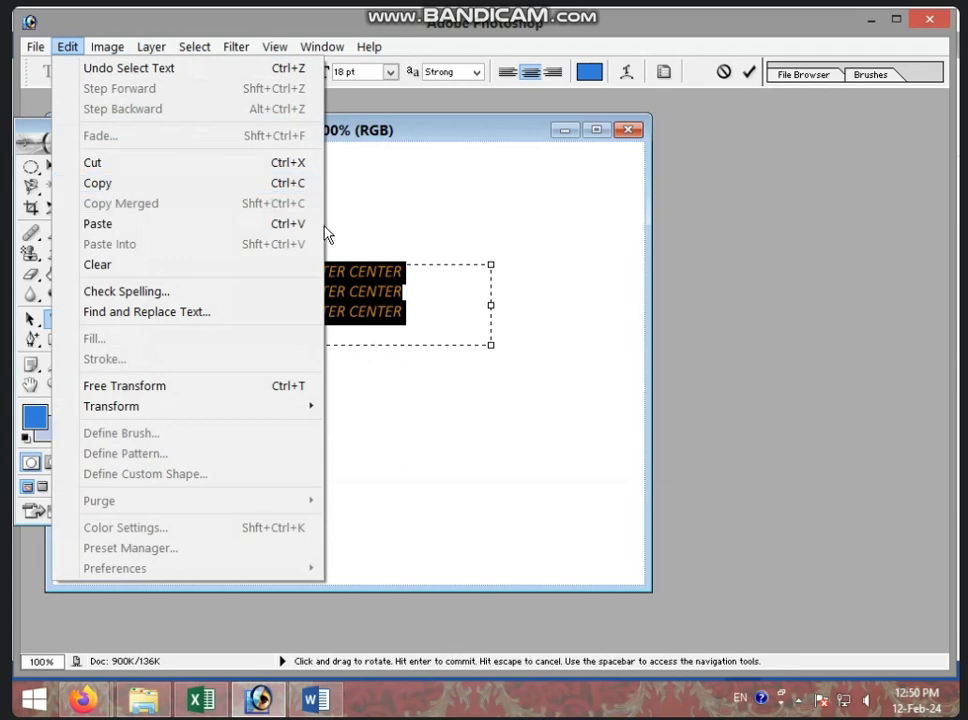
left_click(375, 313)
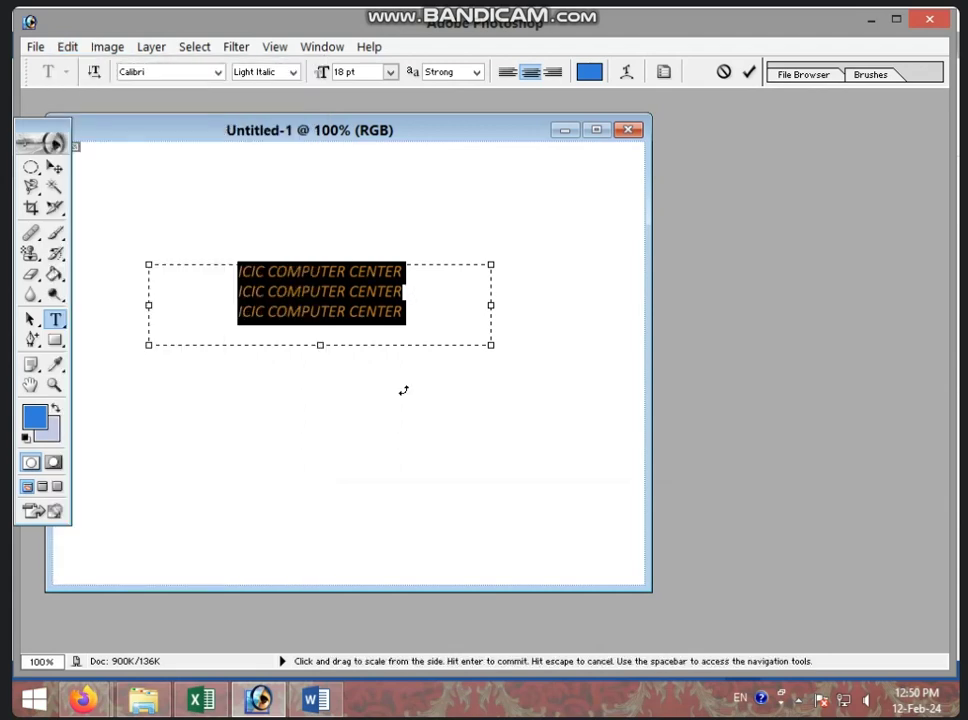
left_click(405, 303)
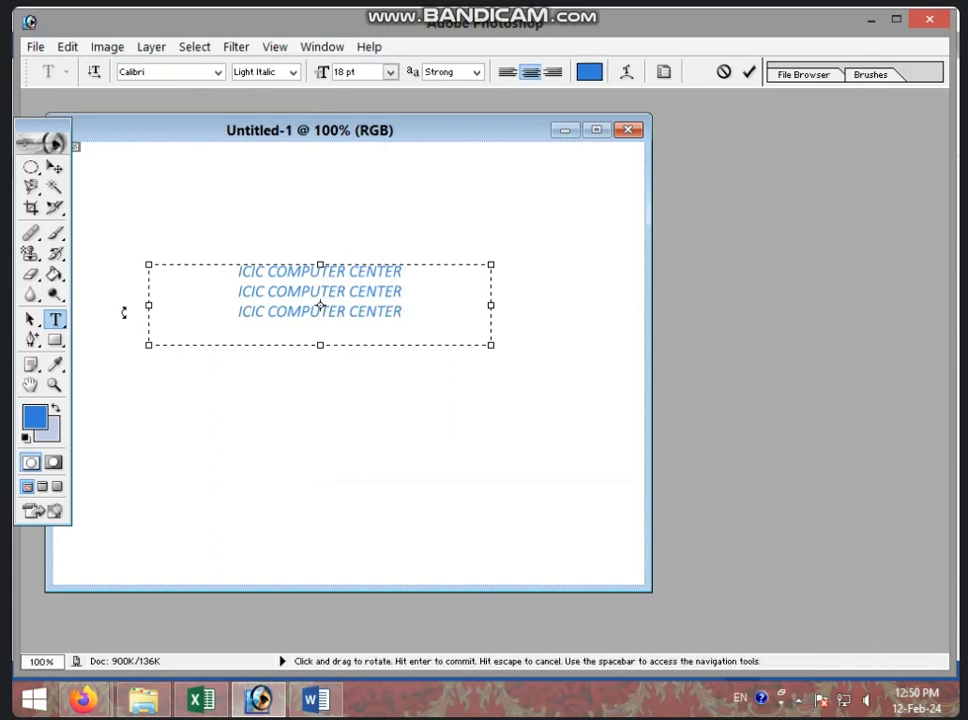
left_click(56, 321)
- Tilt the three-line text, add a 'DISHA' text block below, then select the whole canvas
mouse_move(177, 389)
left_mouse_down()
mouse_move(189, 366)
mouse_move(214, 432)
left_mouse_up()
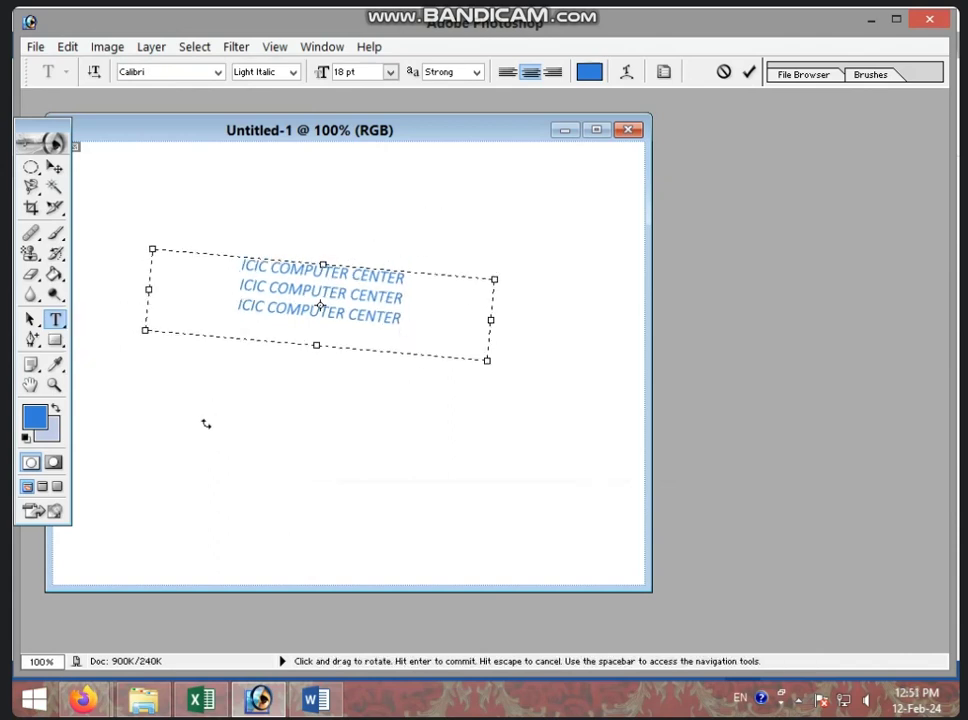
left_click(54, 167)
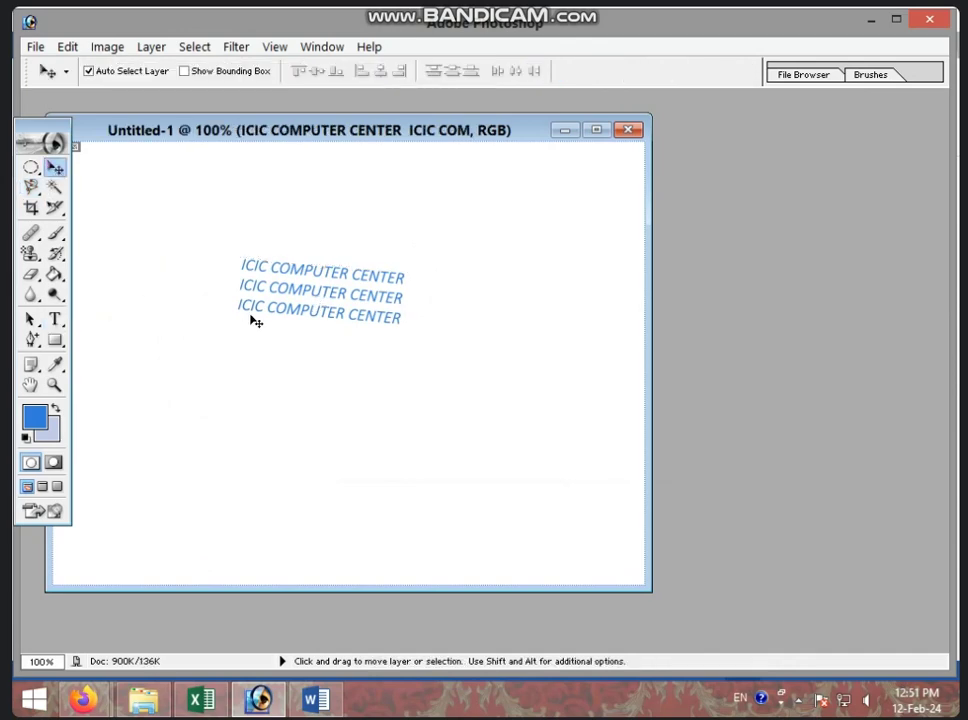
left_click(54, 320)
mouse_move(177, 377)
left_mouse_down()
mouse_move(205, 393)
mouse_move(354, 400)
mouse_move(360, 421)
left_mouse_up()
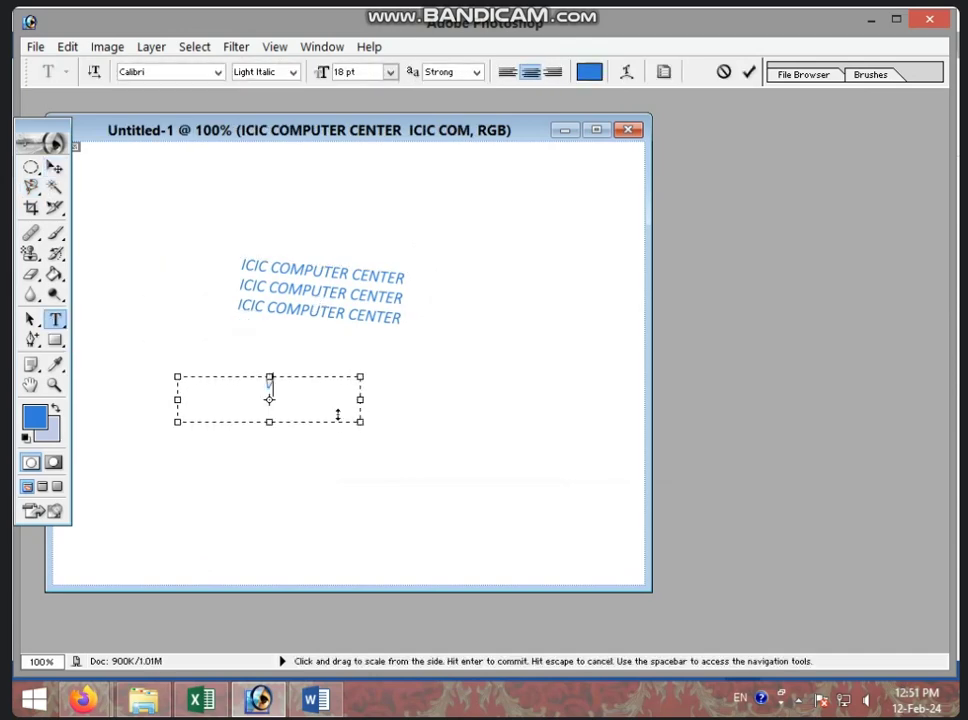
type("VDISHA")
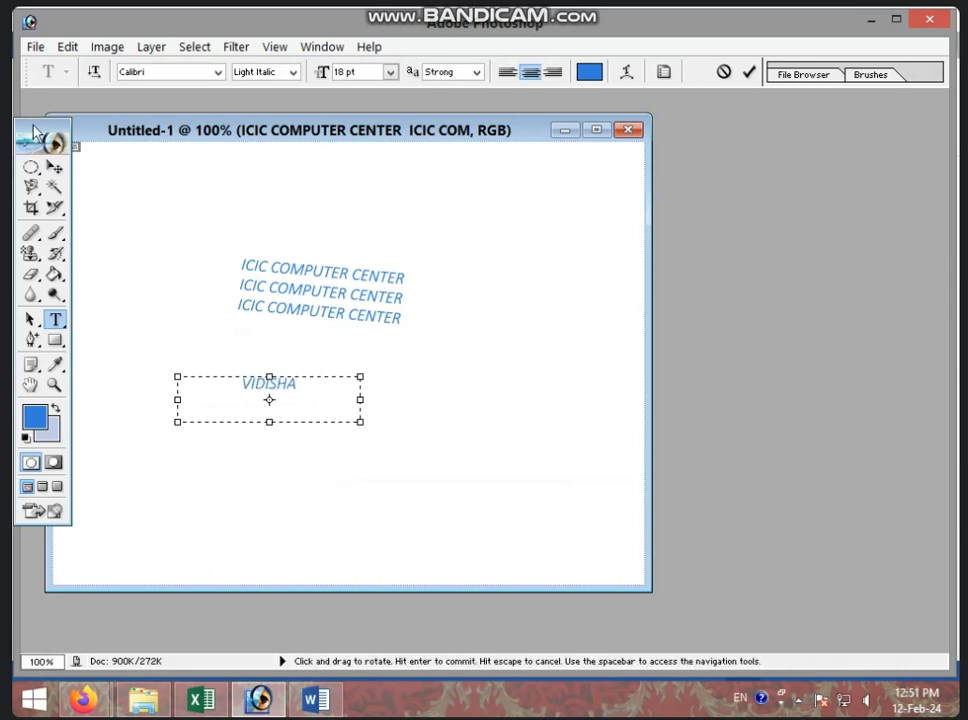
left_click(54, 167)
key("ctrl+a")
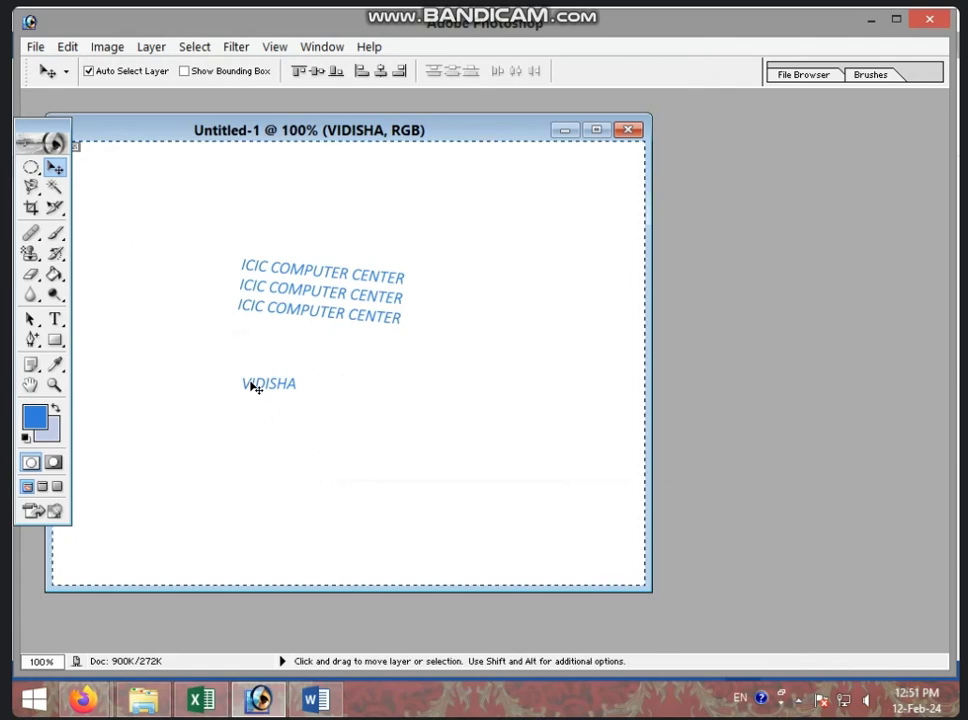
left_click(315, 380)
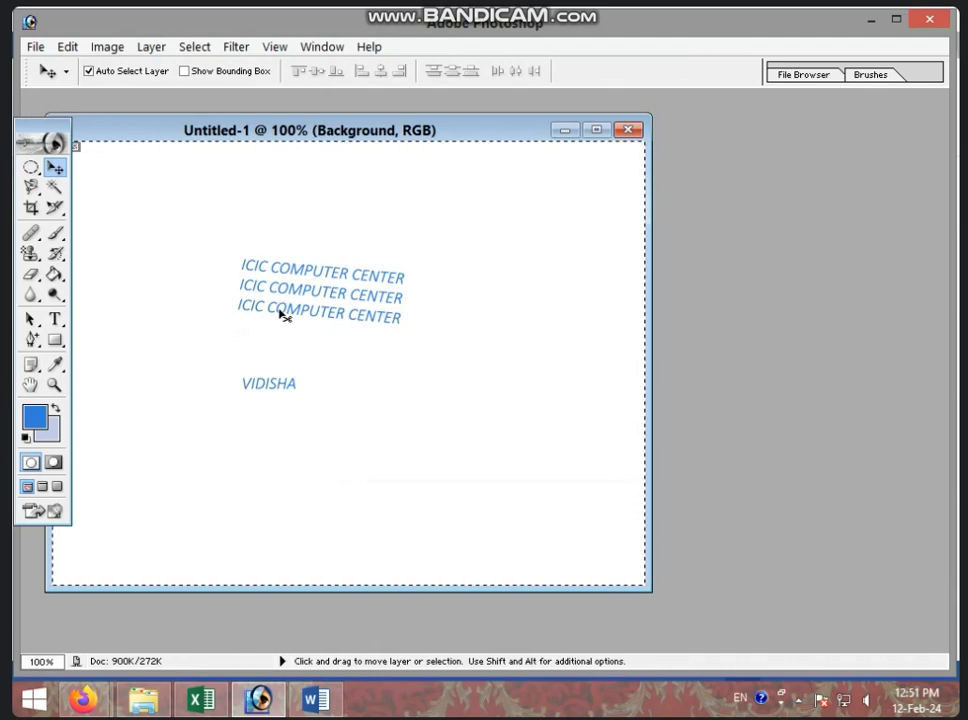
- Copy Merged the entire text canvas and start a new document with Ctrl+N
left_click(66, 50)
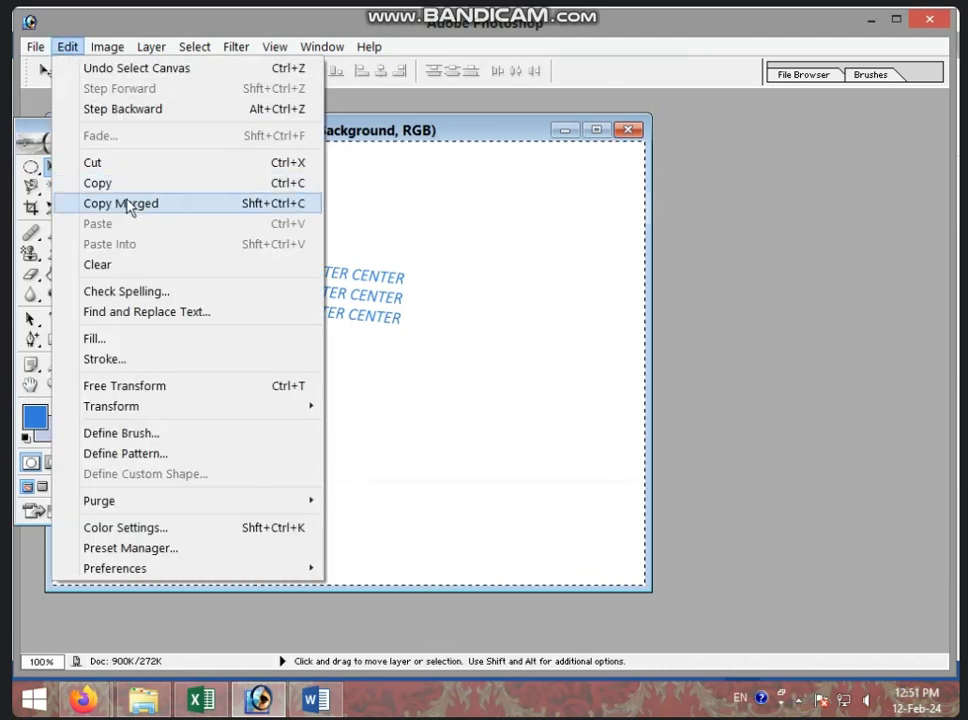
left_click(395, 250)
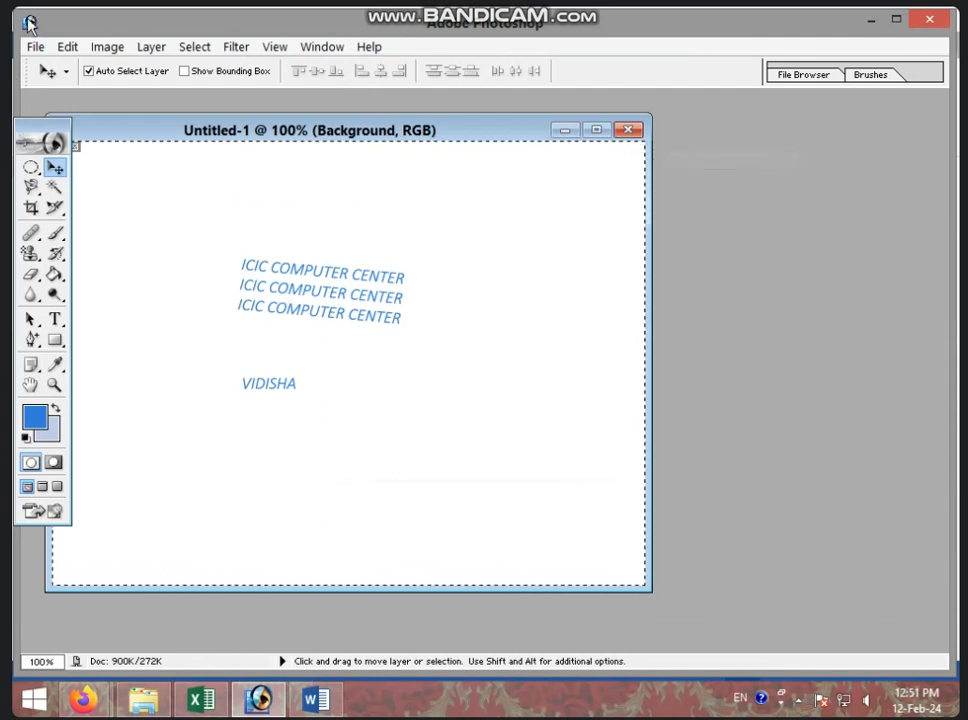
left_click(67, 46)
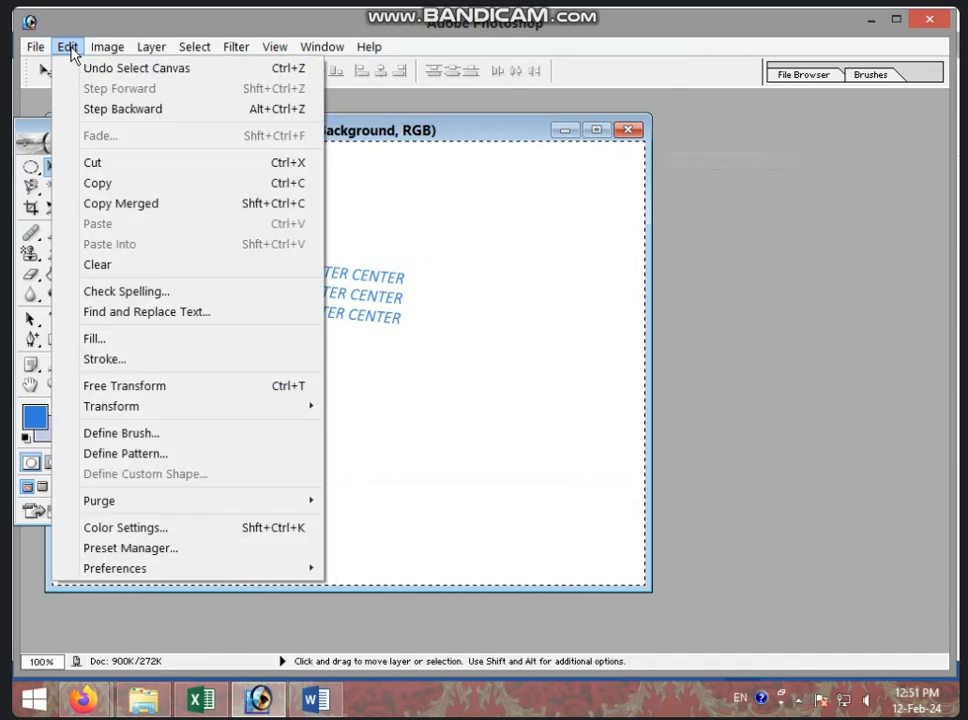
left_click(155, 205)
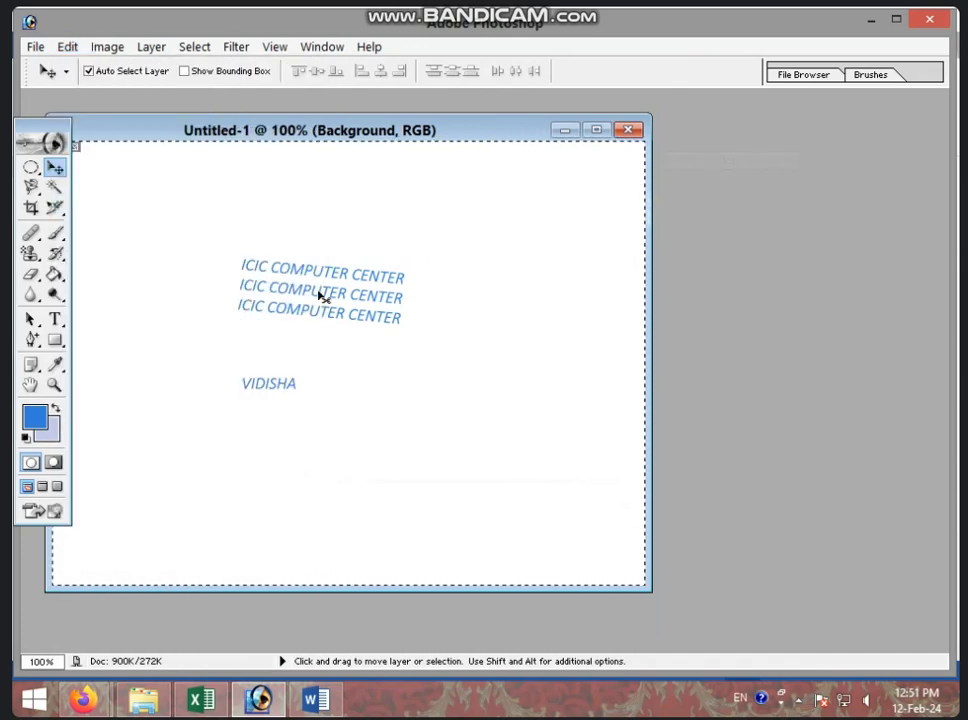
key("ctrl+n")
- Create Untitled-2 and paste the merged canvas copy into it
key("Return")
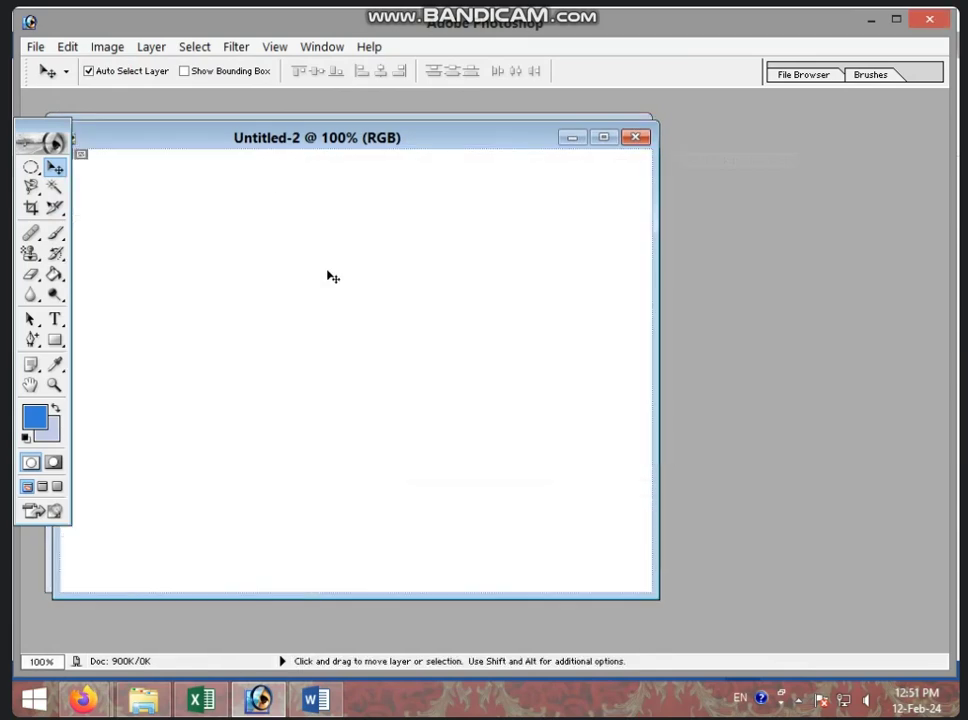
left_click(67, 46)
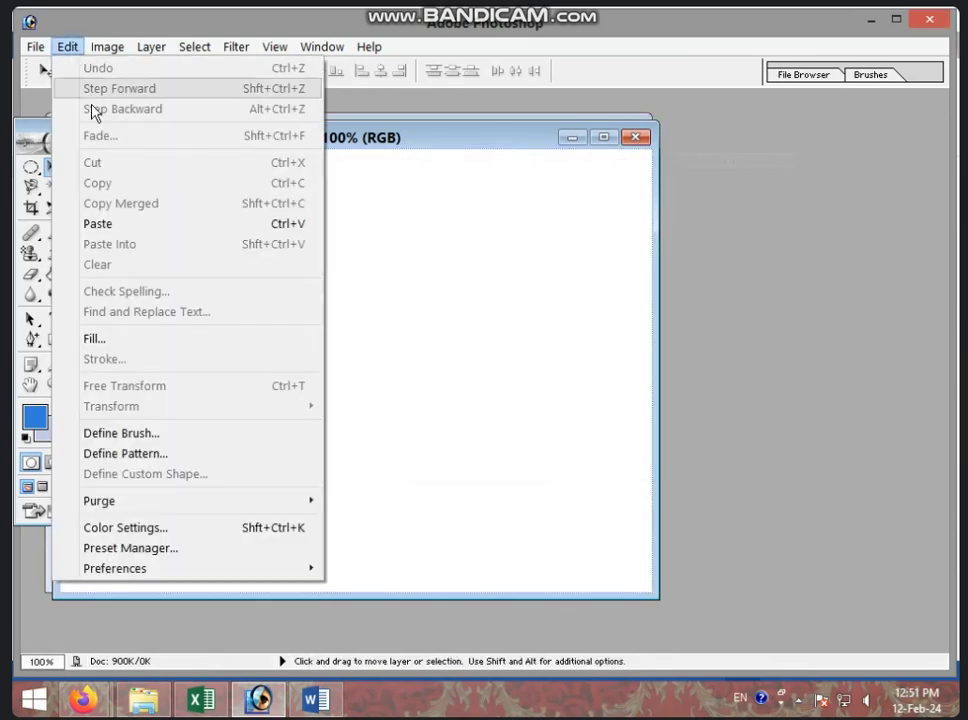
left_click(112, 224)
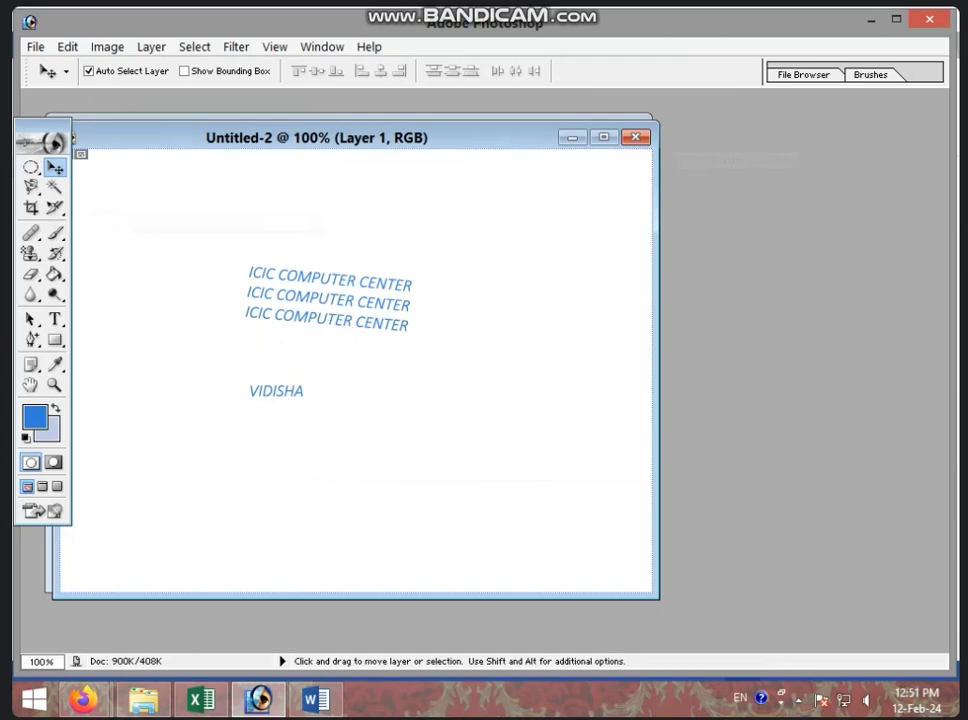
- Add a horizontal text line 'YTRYRTYRTY' below VIDISHA and commit it
right_click(55, 318)
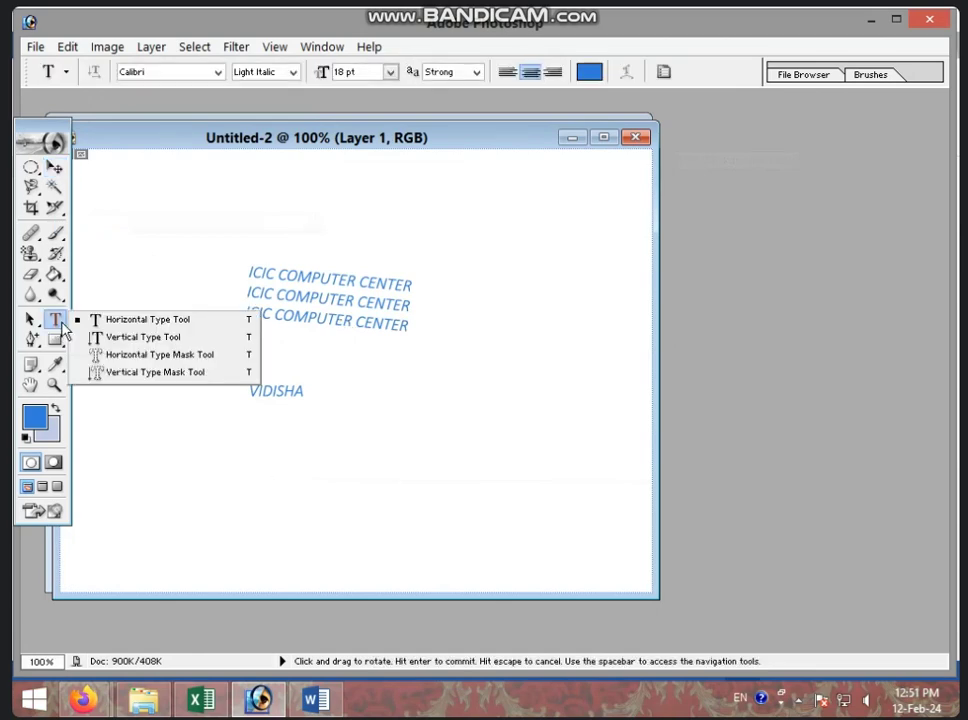
left_click(110, 319)
left_click_drag(234, 433, 436, 469)
type("YTRYRTYRTY")
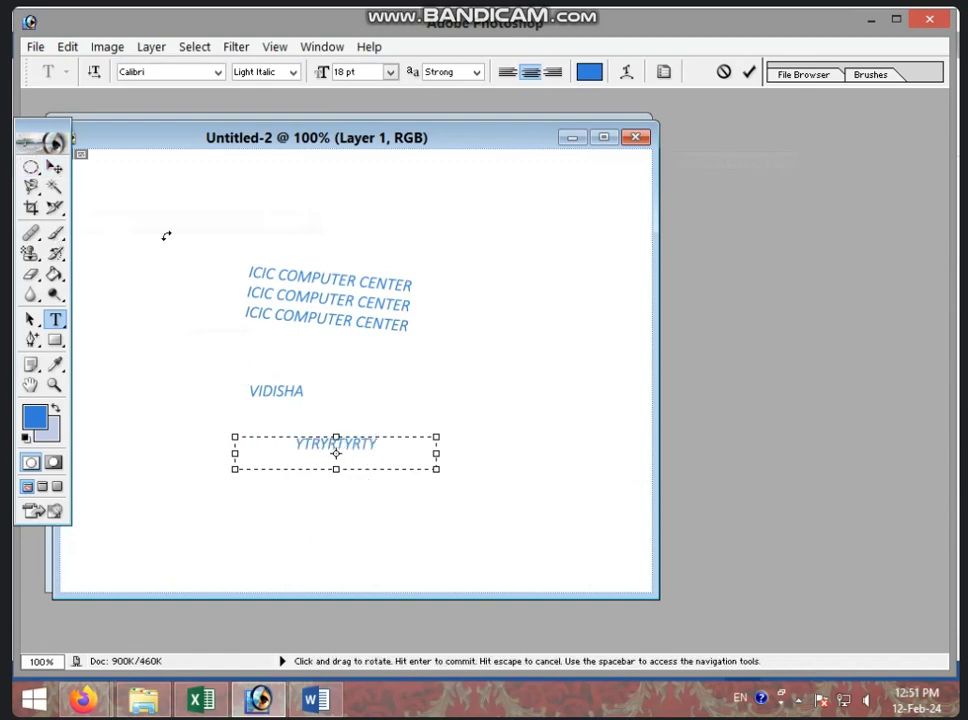
left_click(54, 167)
- Add a second text line 'TRYRTYRTR' at the lower left and commit it
left_click(55, 319)
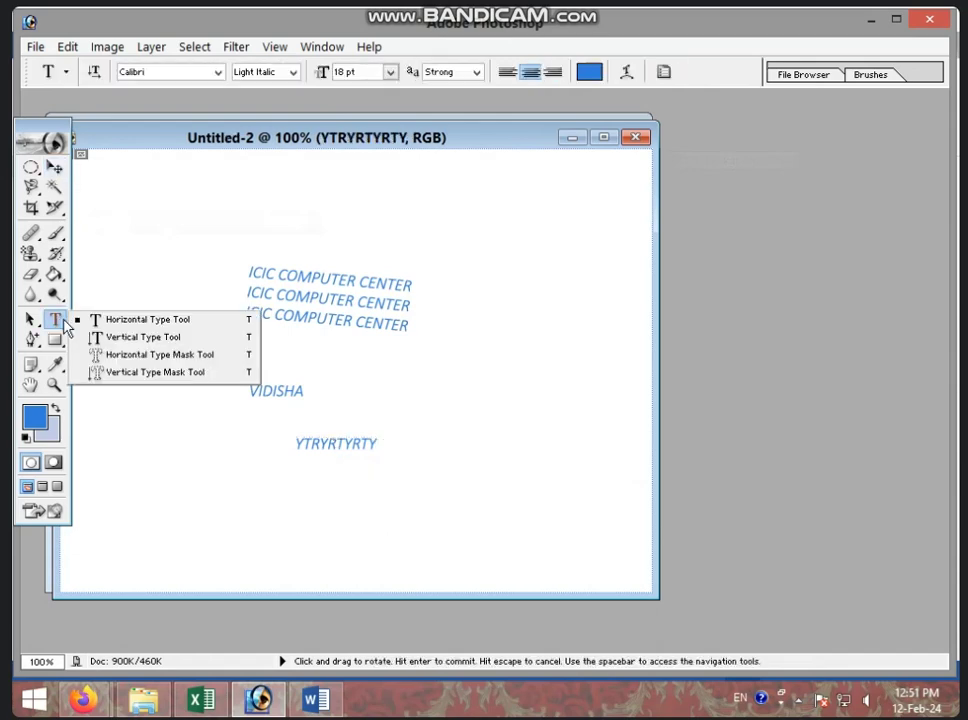
left_click(151, 318)
left_click_drag(143, 489, 299, 537)
type("TRYRT")
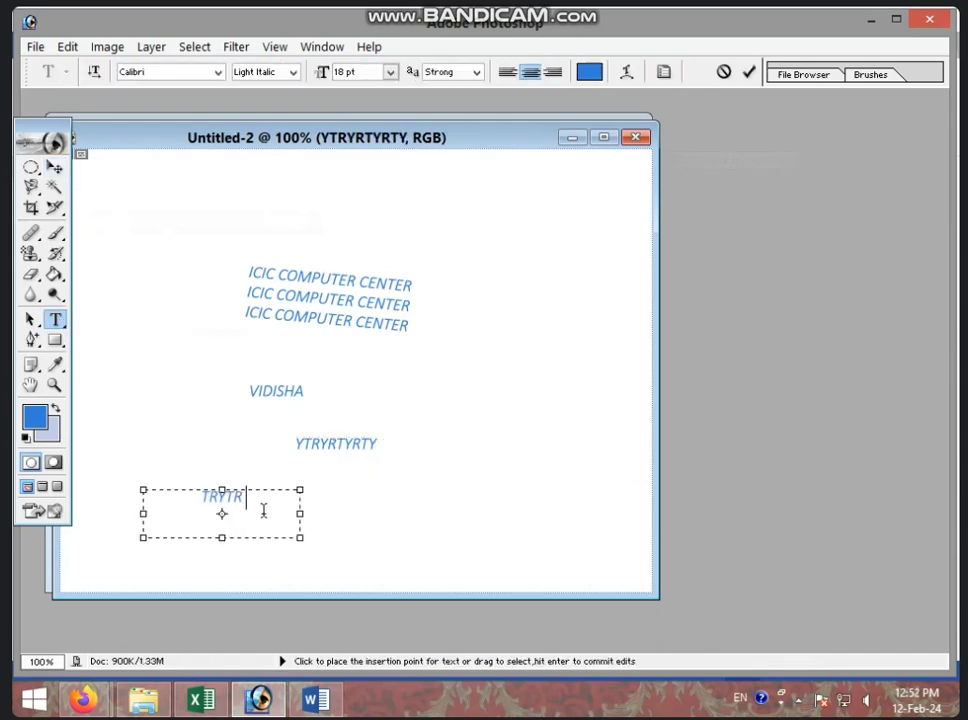
type("YRTR")
left_click_drag(263, 501, 175, 499)
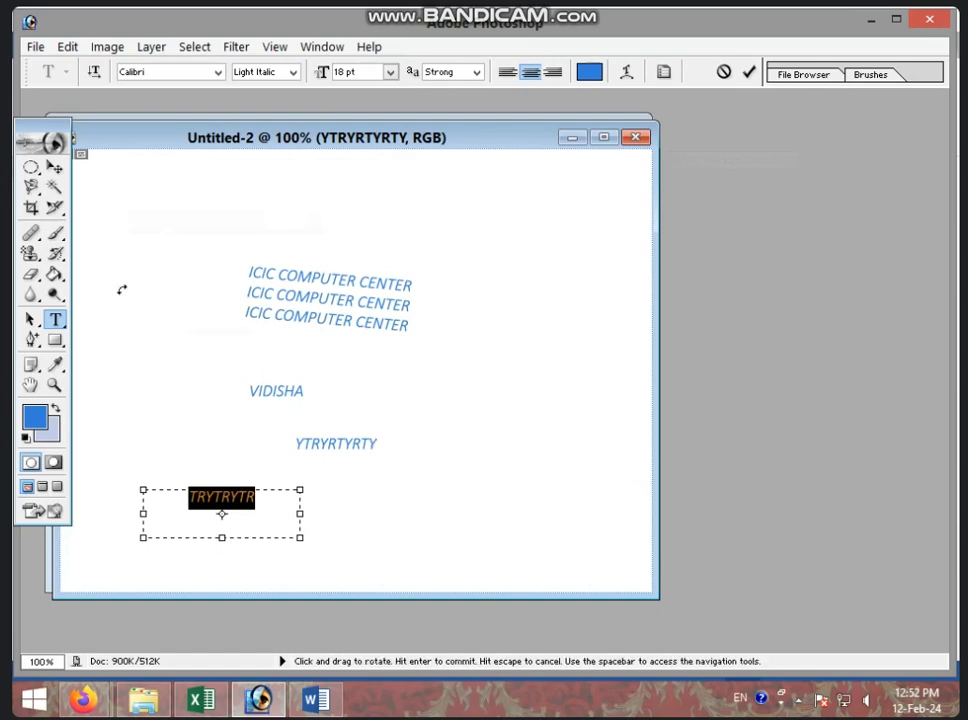
left_click(54, 167)
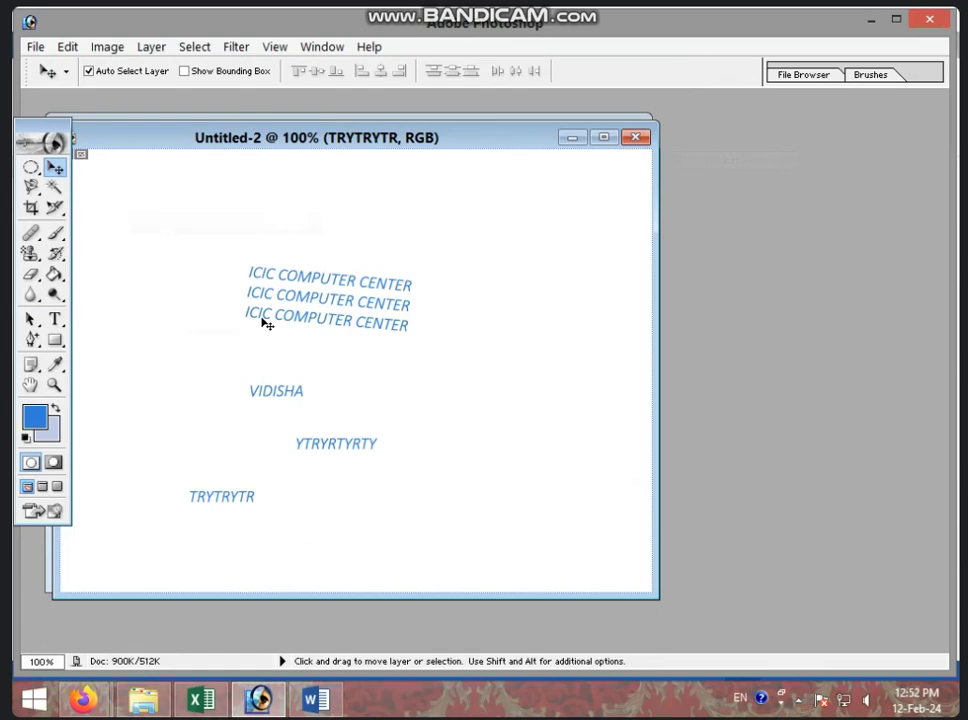
- Select all, try Paste Into then undo it, and create a blank Untitled-3 document
left_click(67, 47)
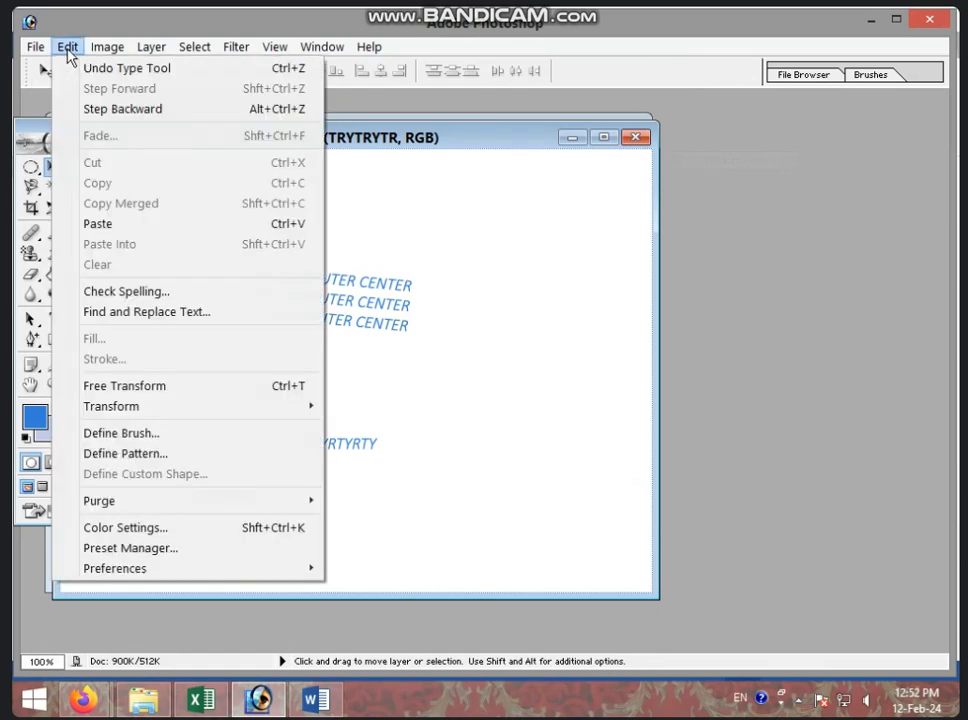
left_click(340, 224)
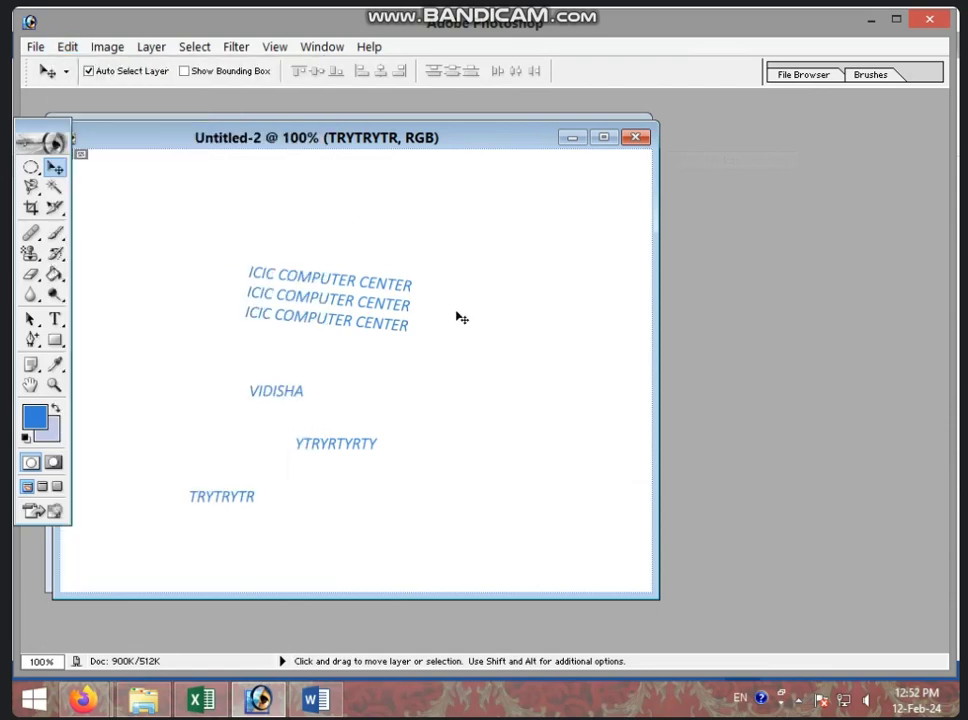
key("ctrl+a")
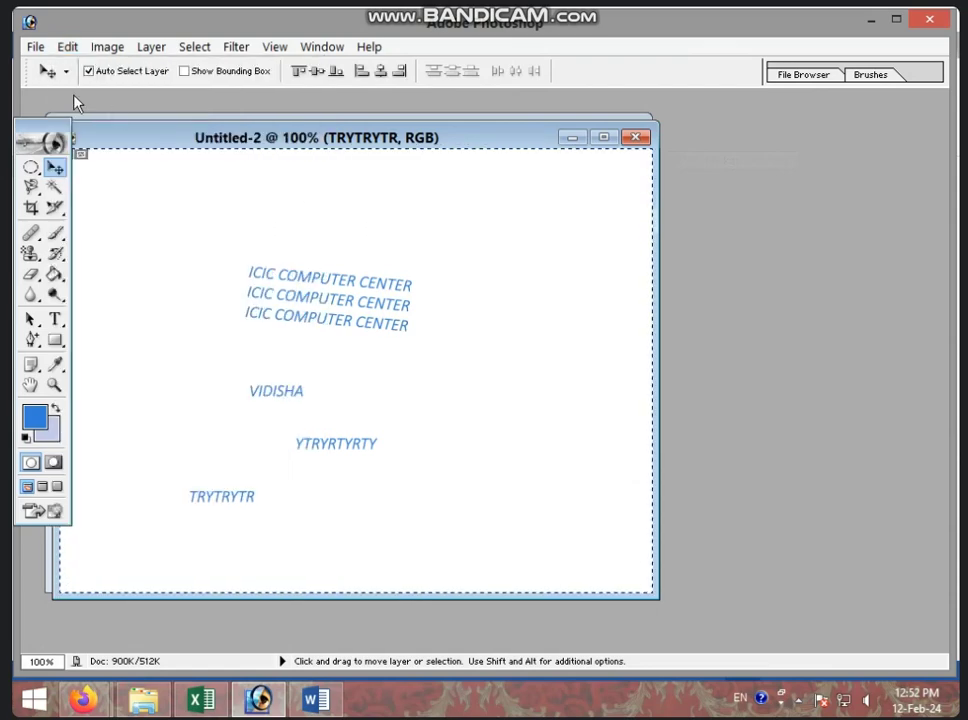
left_click(68, 47)
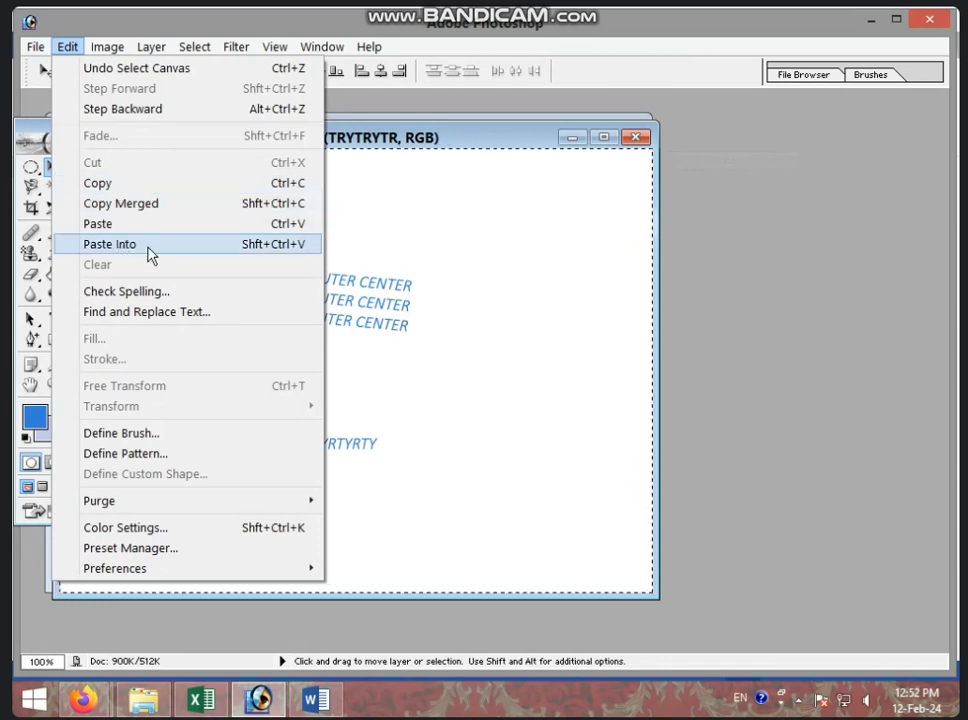
left_click(184, 255)
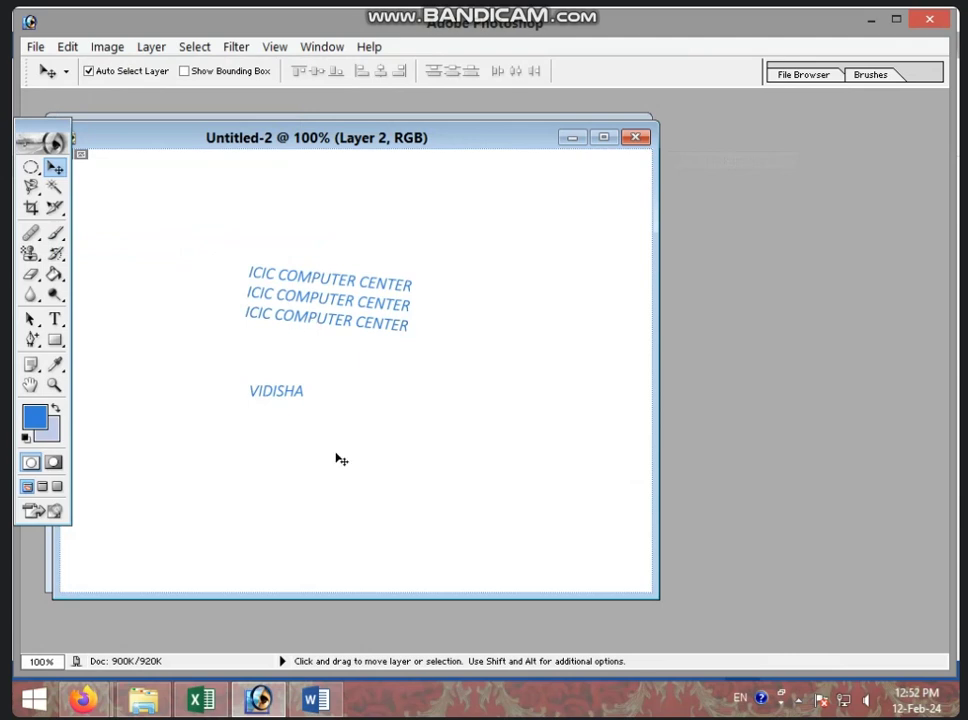
key("ctrl+z")
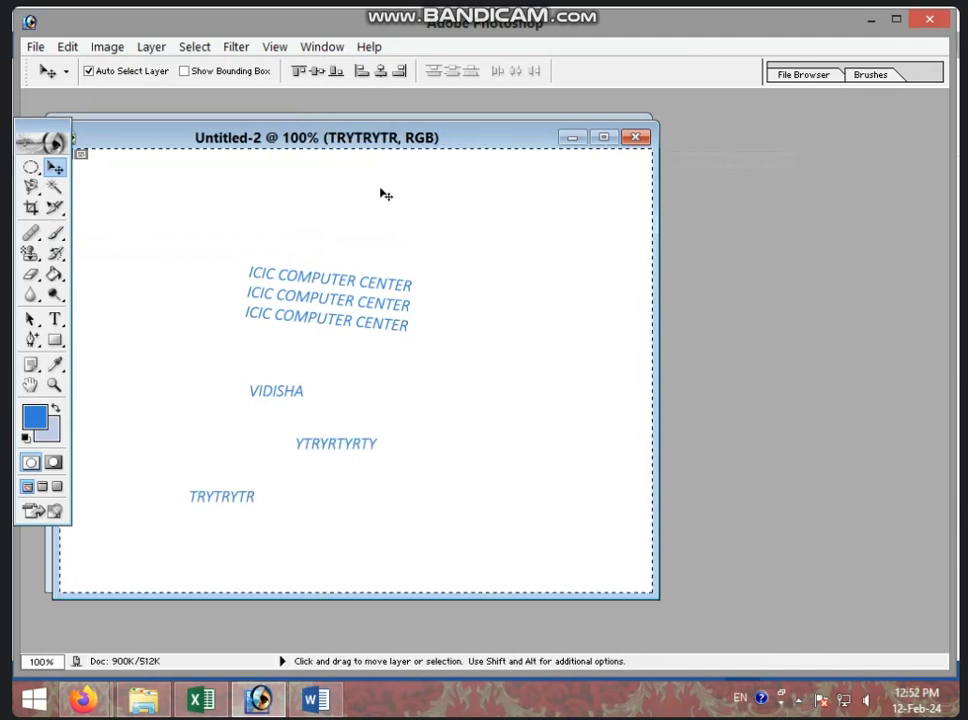
key("ctrl+n")
key("Return")
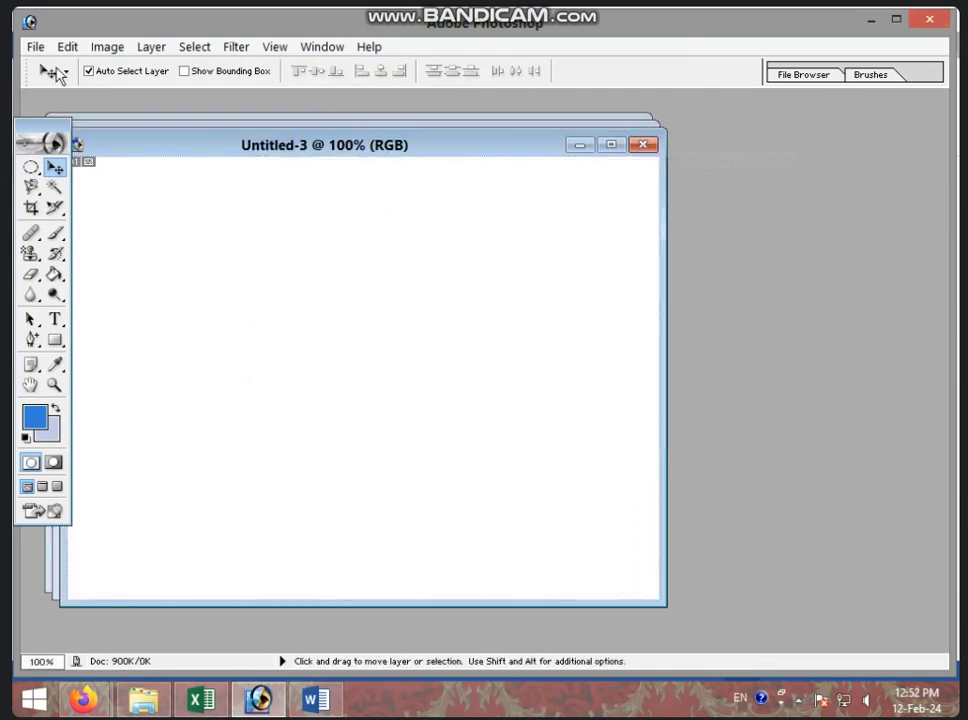
- Move the blank Untitled-3 window lower to uncover Untitled-2
left_click(67, 46)
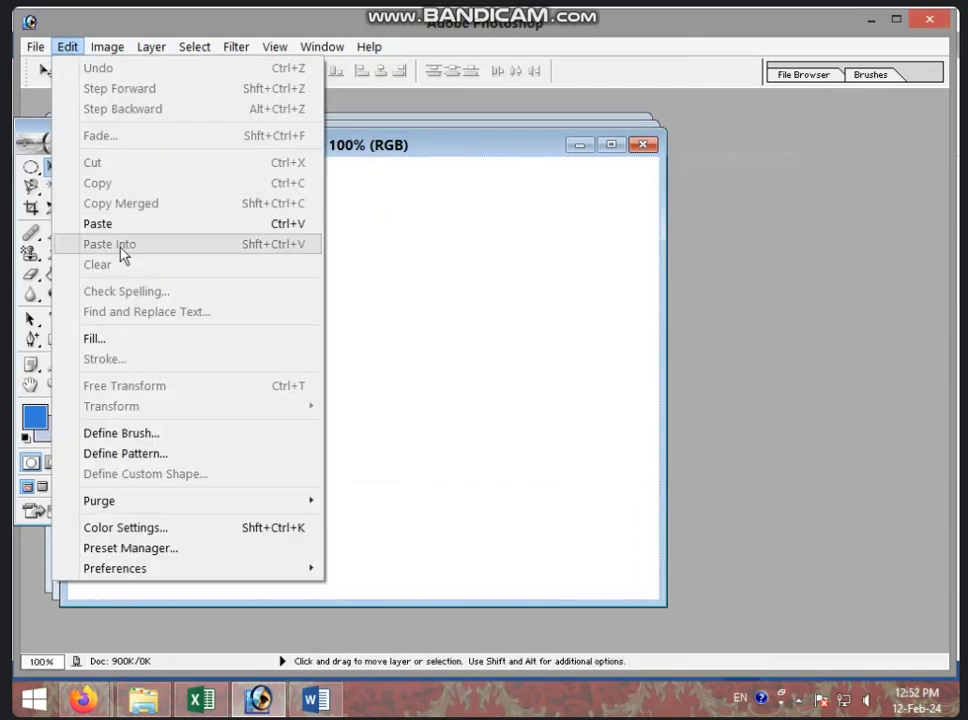
left_click(352, 147)
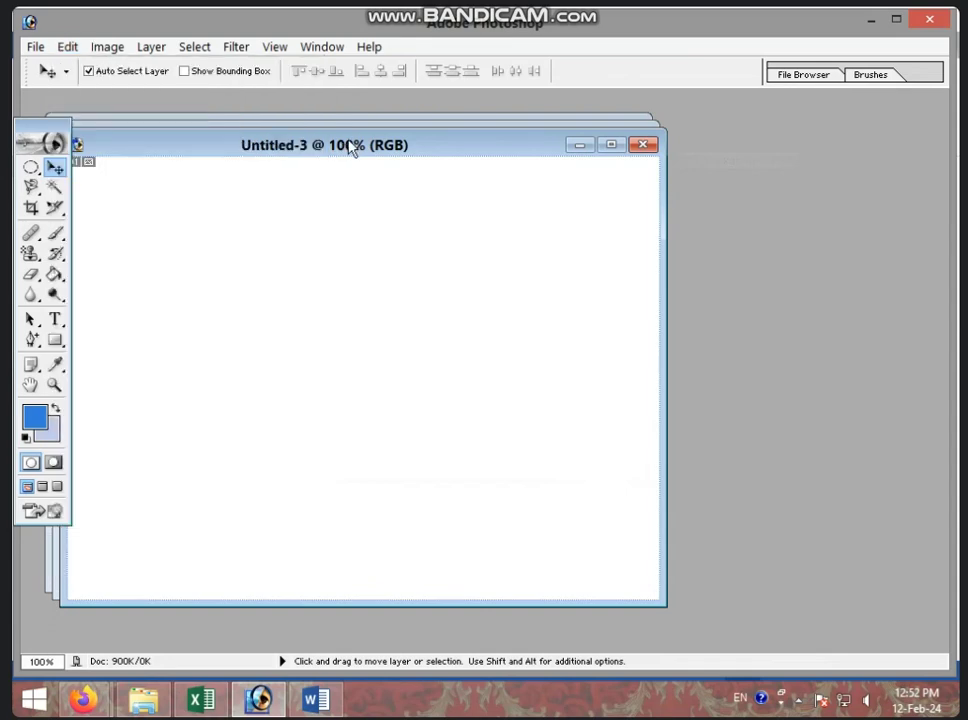
left_click_drag(352, 147, 372, 374)
- Select all of Untitled-2 and Paste Into it, adding the ICIC text as Layer 2
left_click(350, 221)
key("ctrl+a")
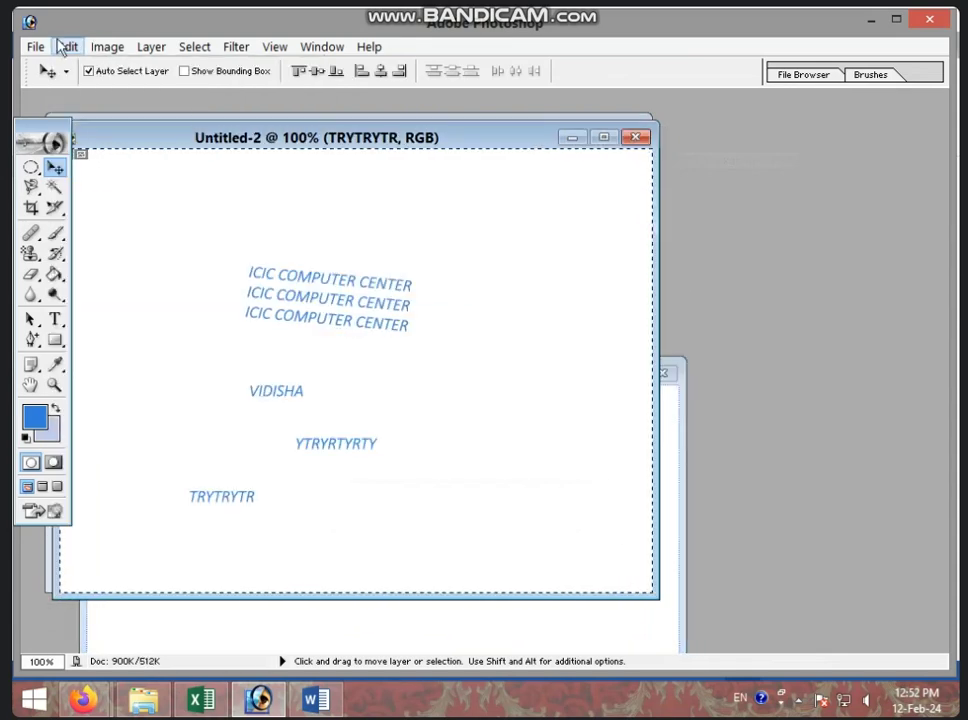
left_click(67, 46)
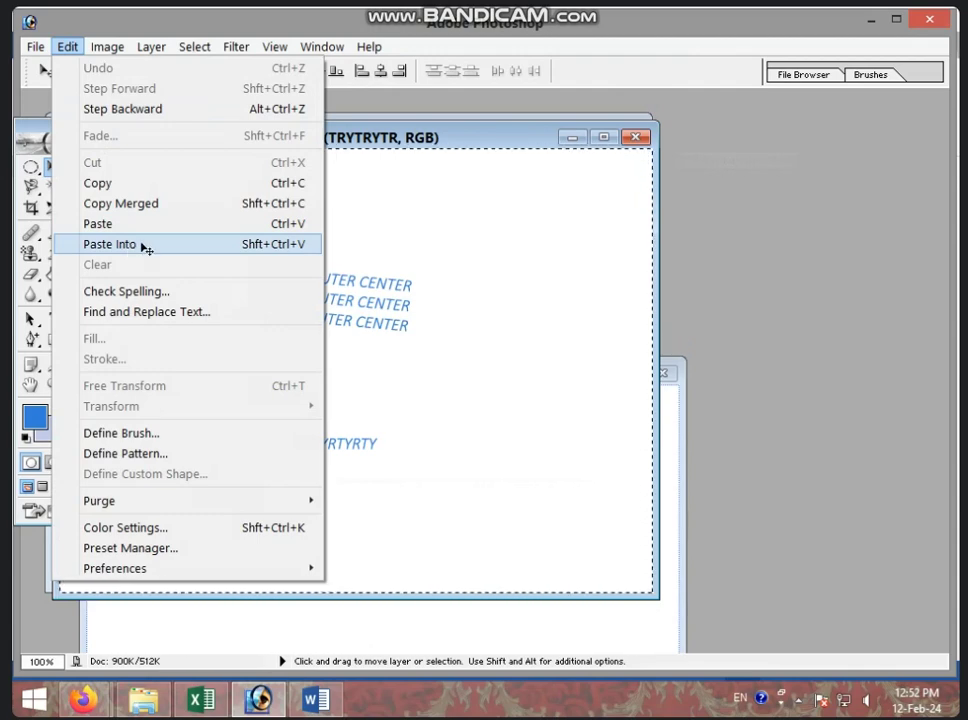
left_click(141, 246)
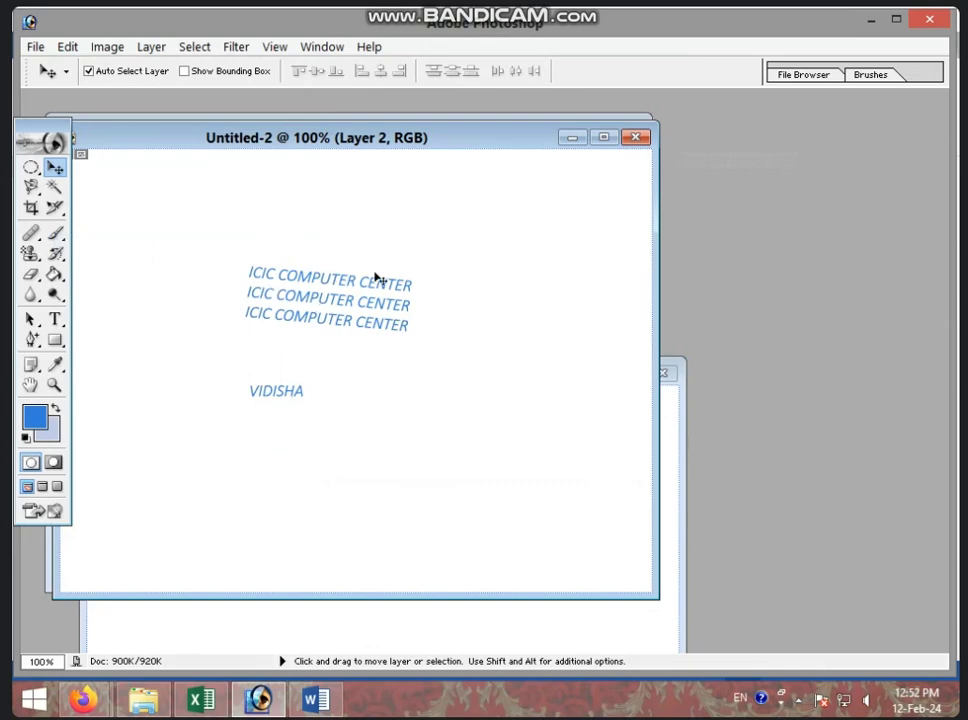
left_click(67, 46)
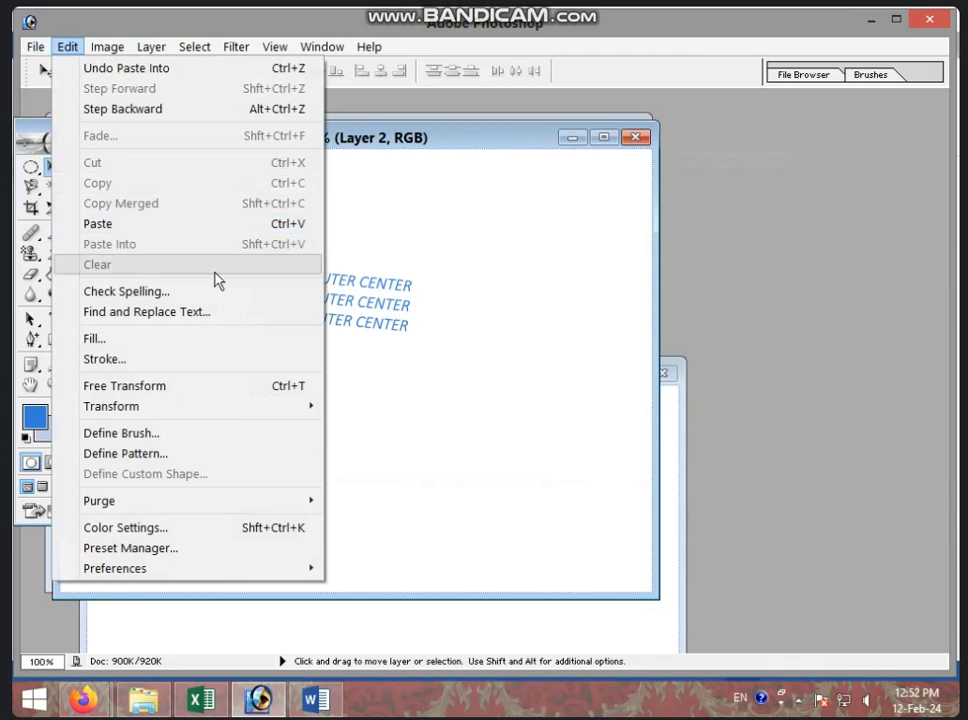
left_click(421, 313)
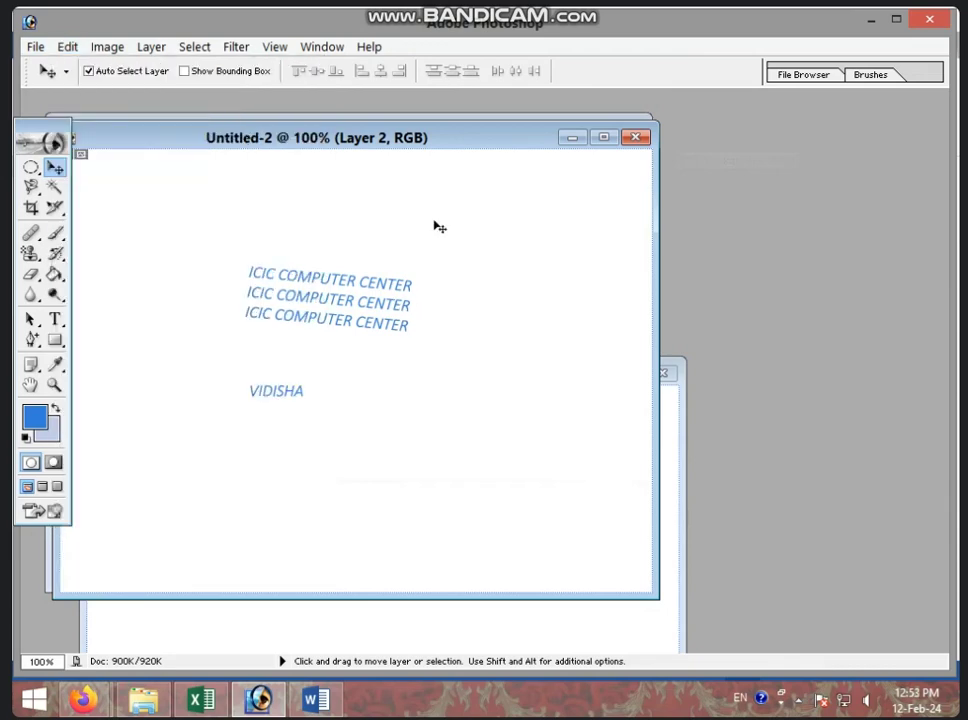
- Close Untitled-2 and Untitled-1 without saving, then close Untitled-3 and DOLL.jpg
left_click(636, 137)
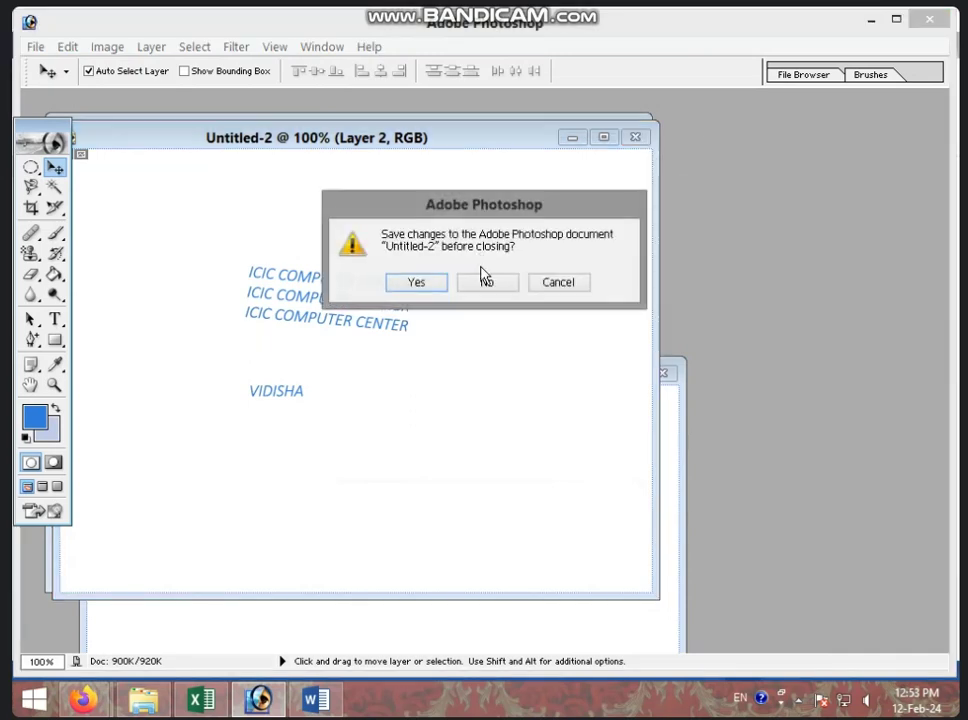
left_click(485, 279)
left_click(600, 132)
left_click(627, 130)
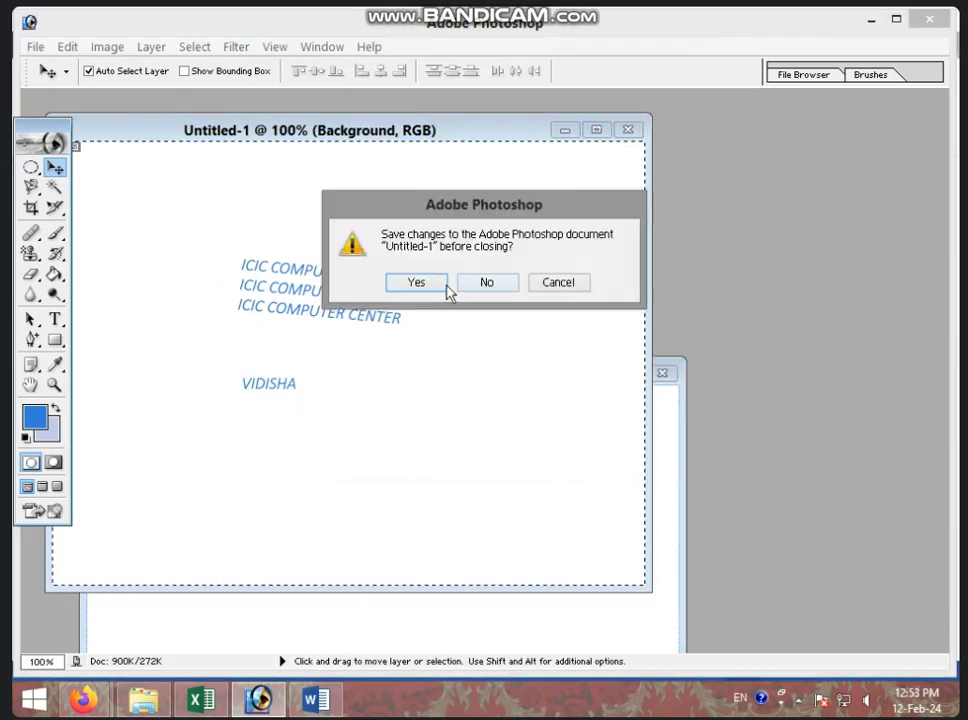
left_click(486, 281)
left_click(658, 378)
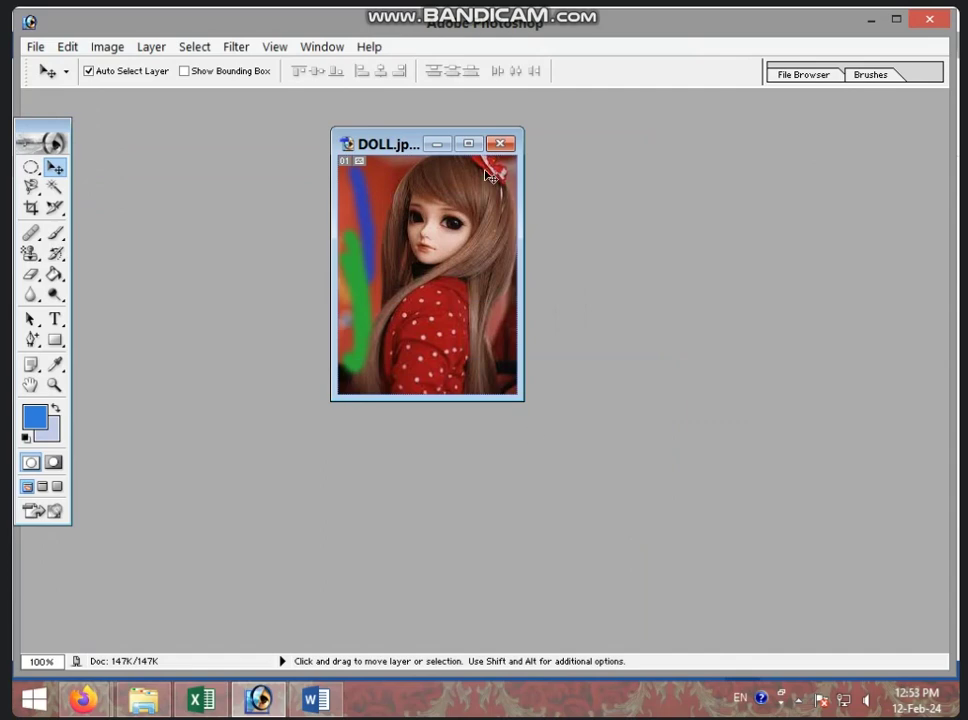
left_click(500, 144)
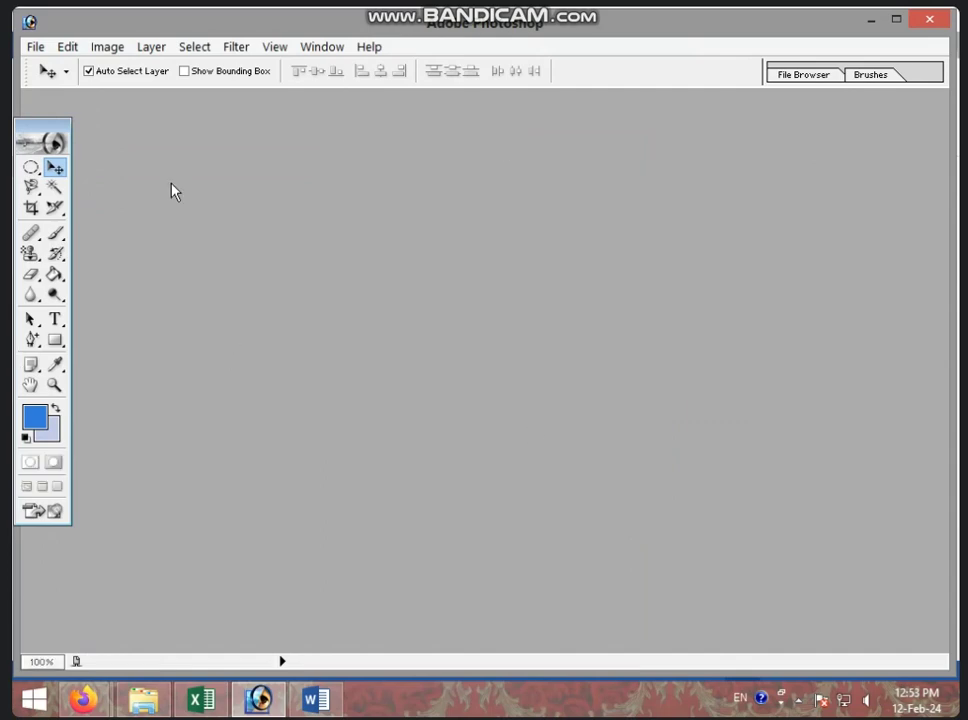
- Open download (3).jpg from the WALLPAPER folder
left_click(34, 46)
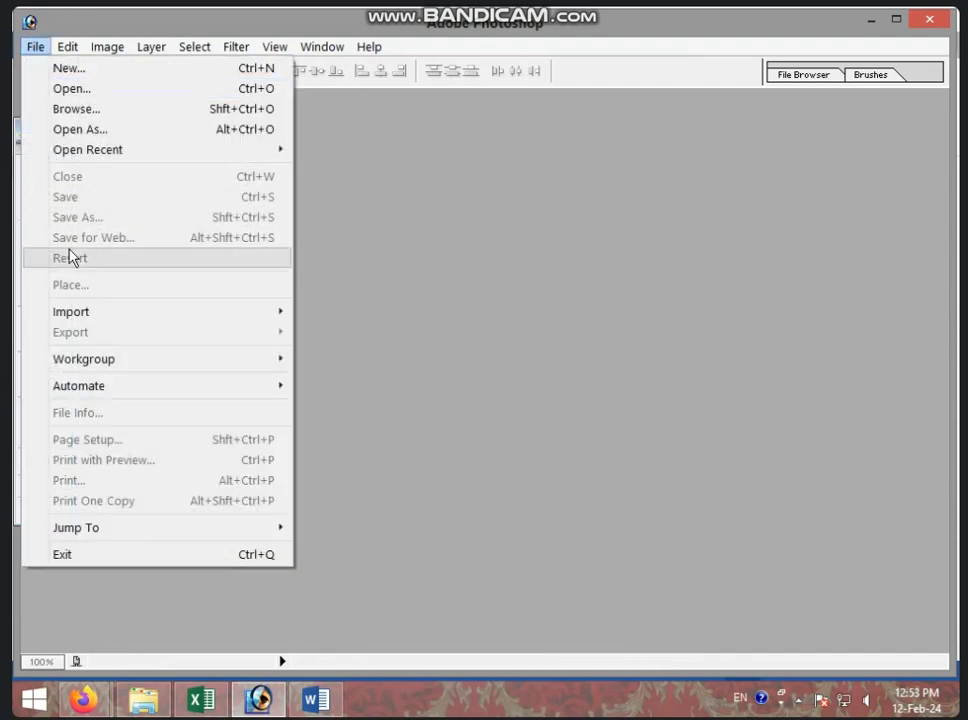
left_click(34, 46)
left_click(34, 46)
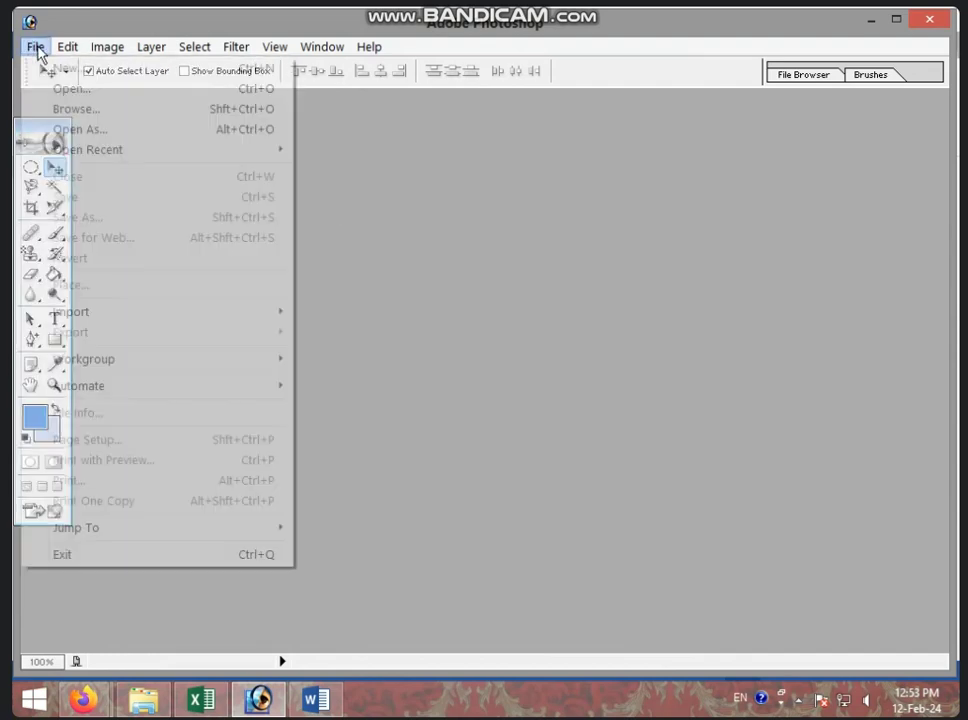
left_click(70, 88)
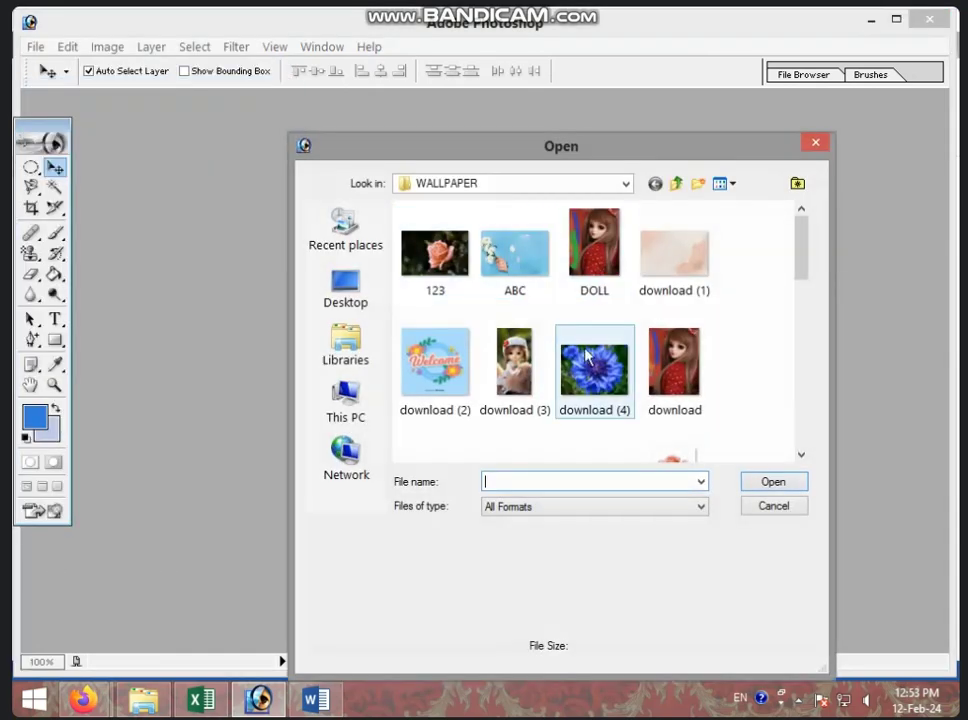
left_click(514, 367)
left_click(771, 481)
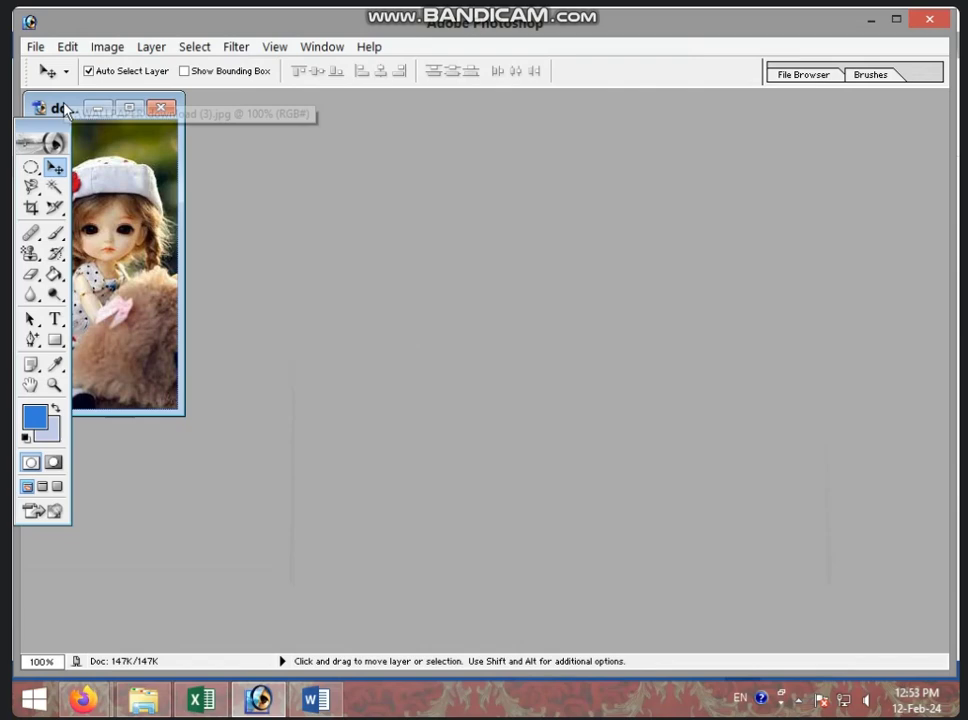
- Reposition the doll picture's window and check the File menu's Revert option
left_click_drag(67, 106, 160, 108)
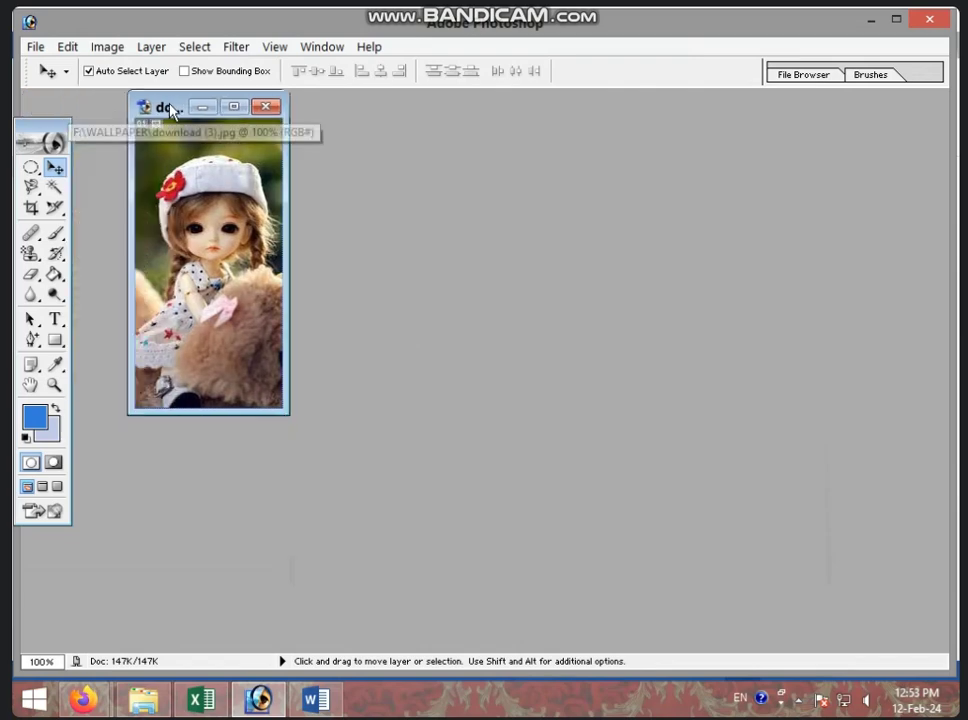
left_click(35, 46)
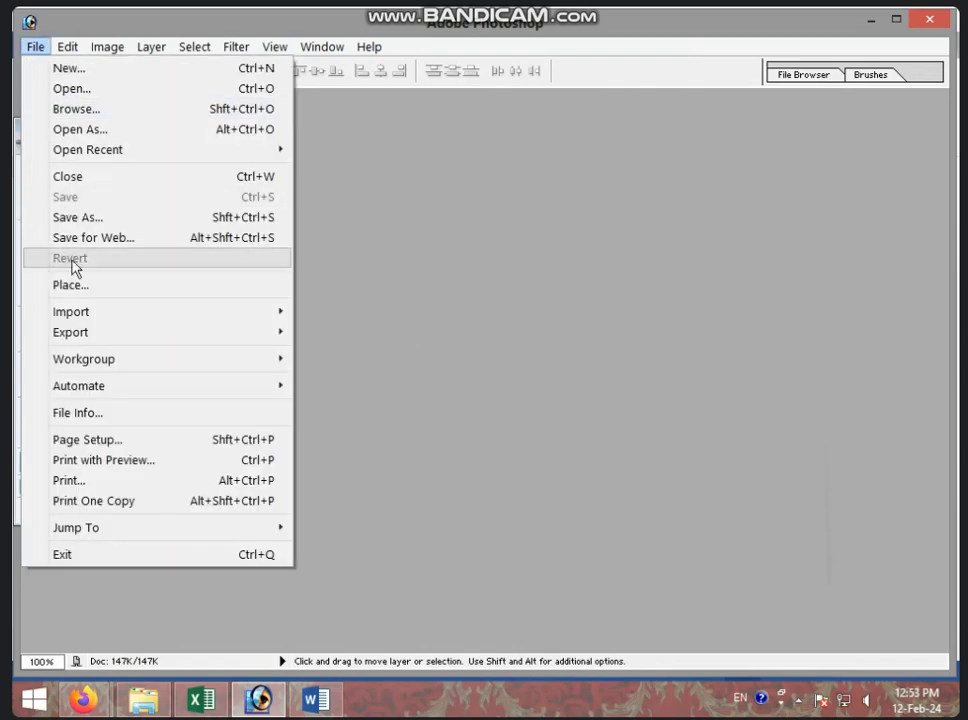
left_click(433, 302)
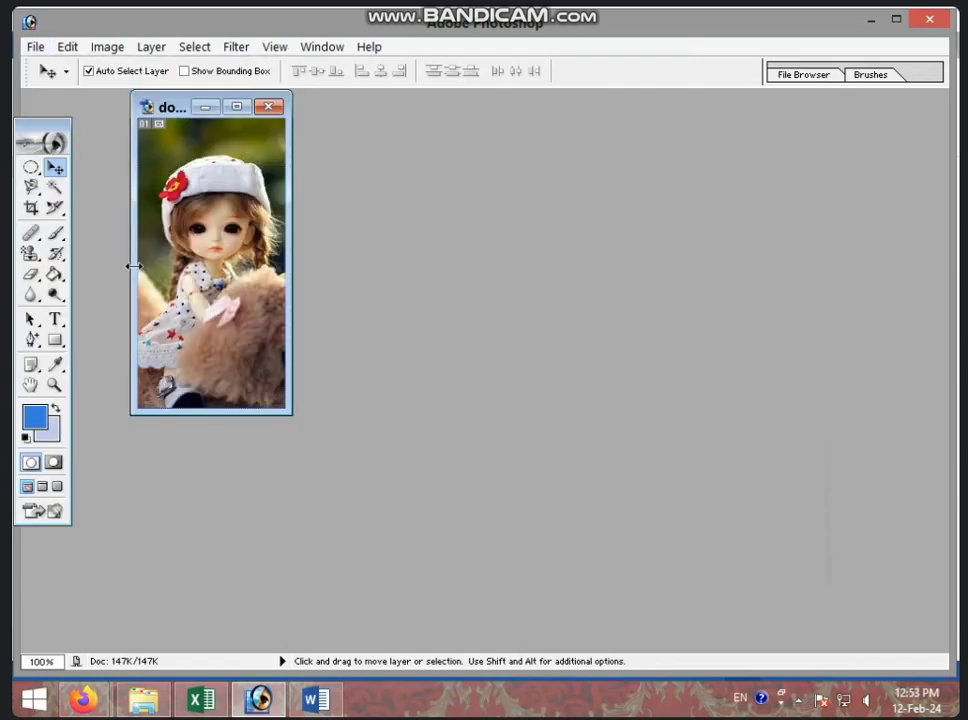
- Paint blue Brush strokes down the doll's left side and lower right
left_click(55, 233)
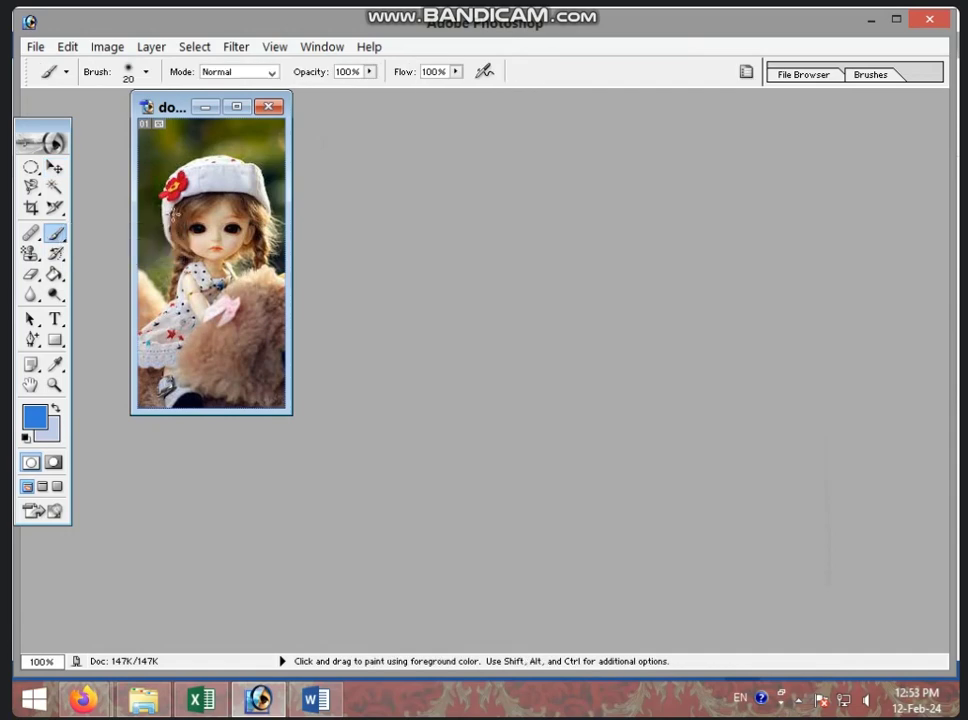
left_click_drag(175, 213, 188, 392)
left_click_drag(205, 278, 224, 376)
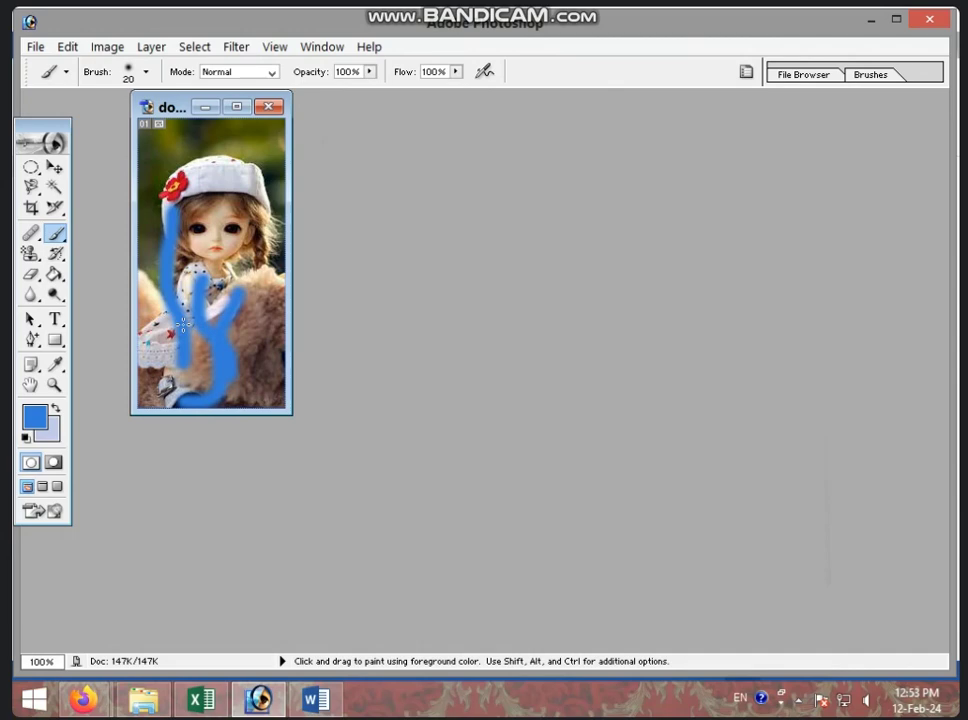
- Switch to the Move tool and File > Revert to discard the blue strokes
left_click(56, 169)
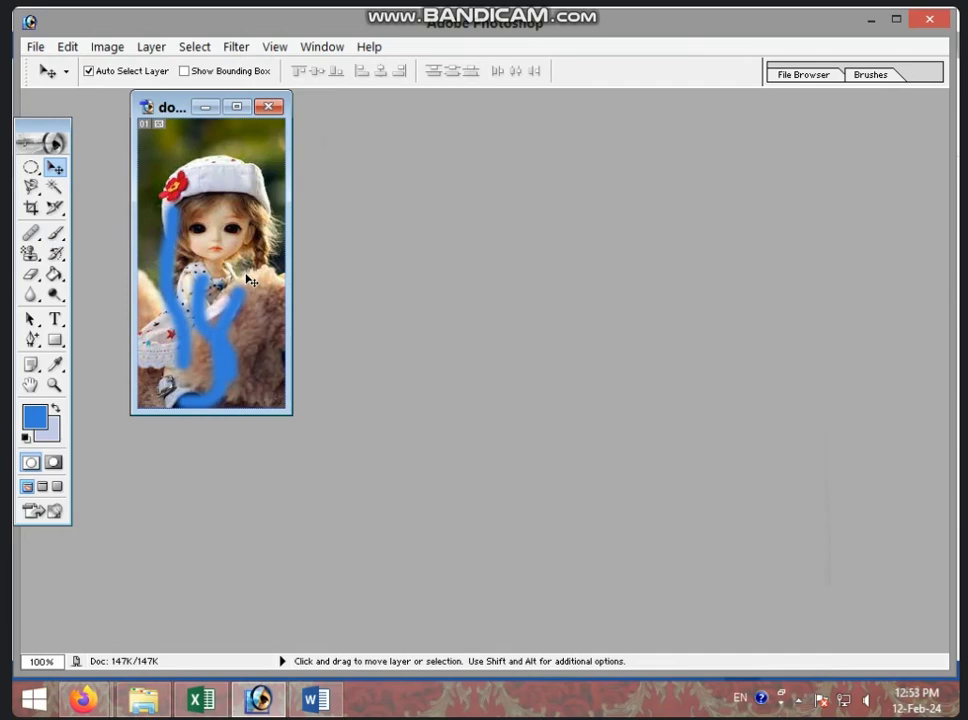
left_click(35, 47)
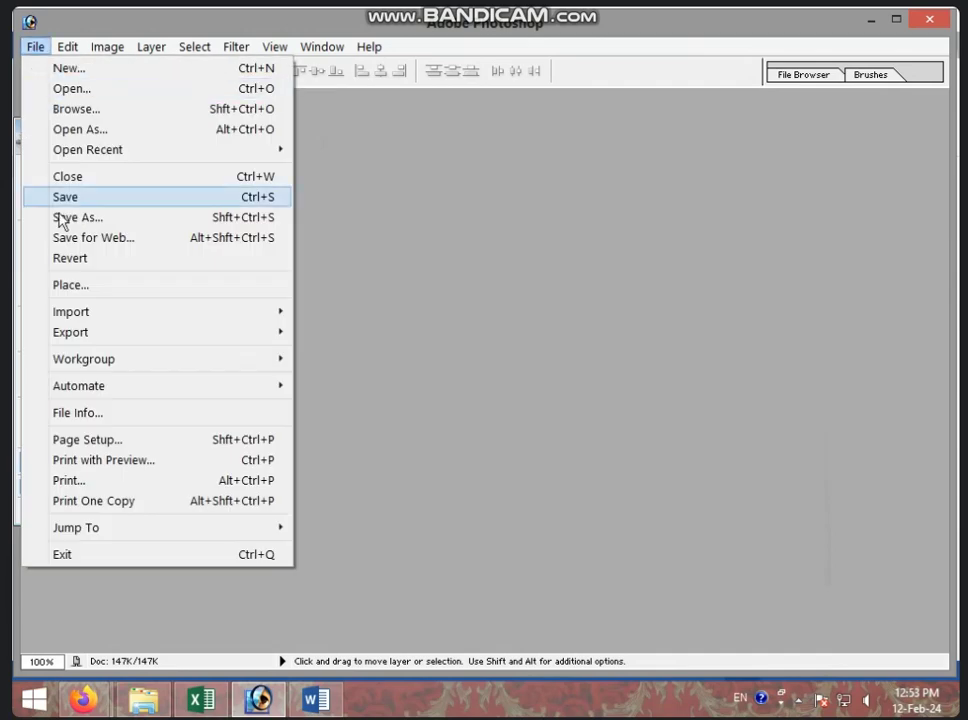
left_click(78, 268)
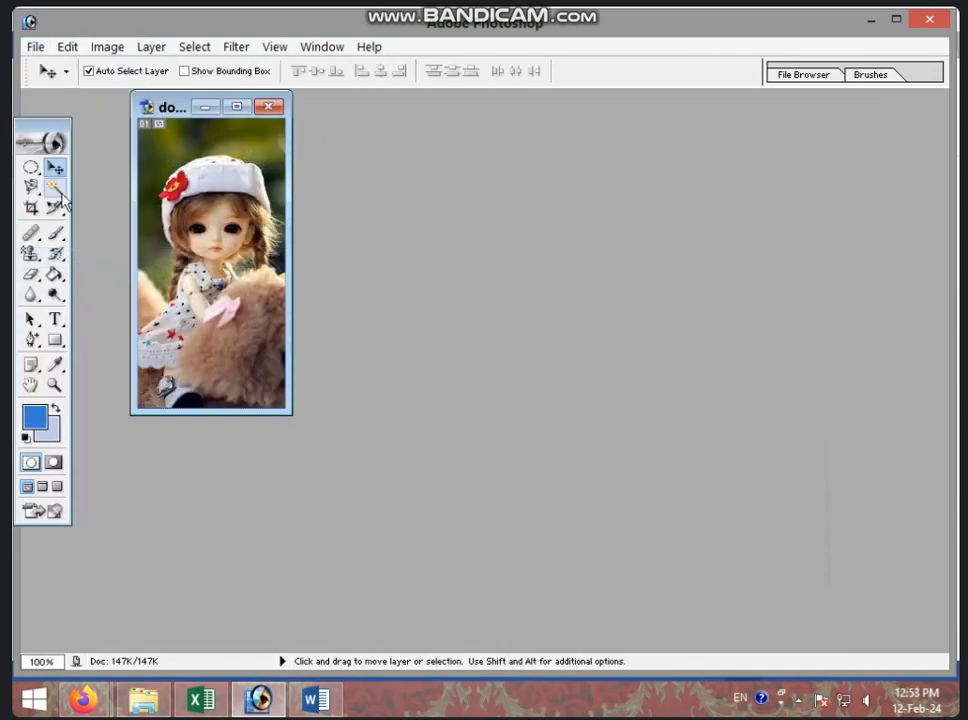
- Paint two blue brush strokes, then a large size-200 pencil blot over the doll's hat
left_click(56, 234)
left_click(80, 237)
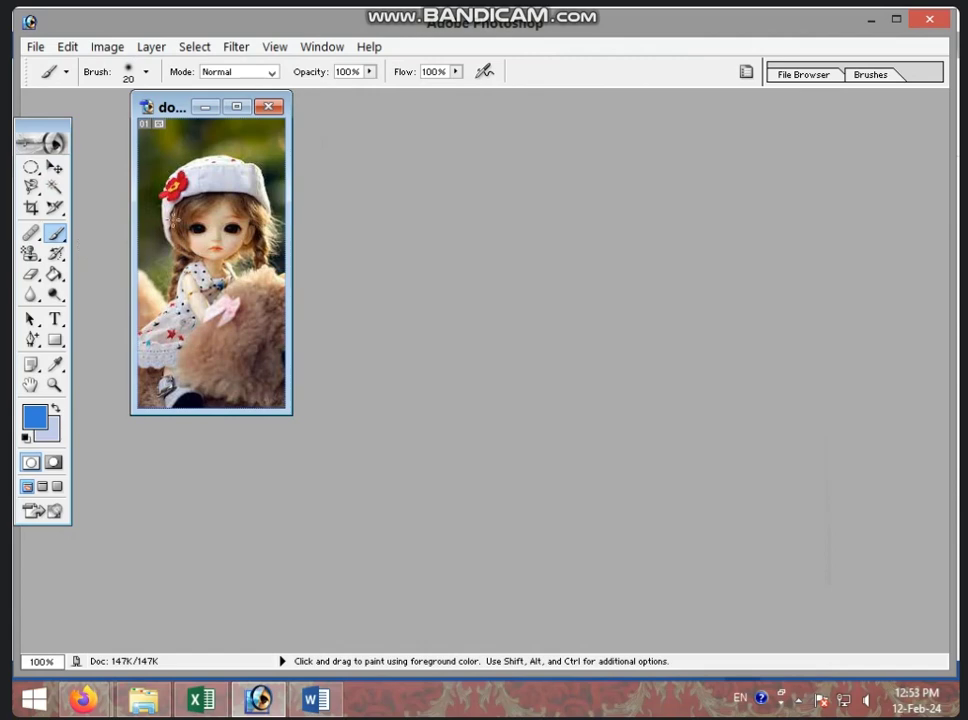
left_click_drag(165, 195, 175, 360)
left_click_drag(216, 270, 207, 390)
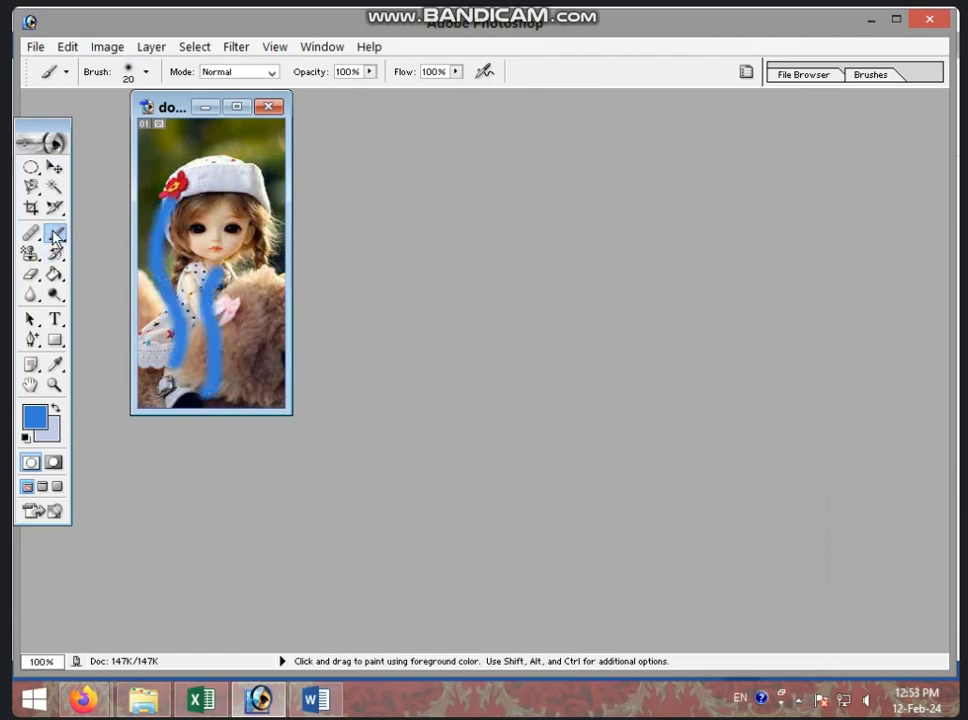
left_click(56, 238)
left_click(75, 250)
left_click(195, 180)
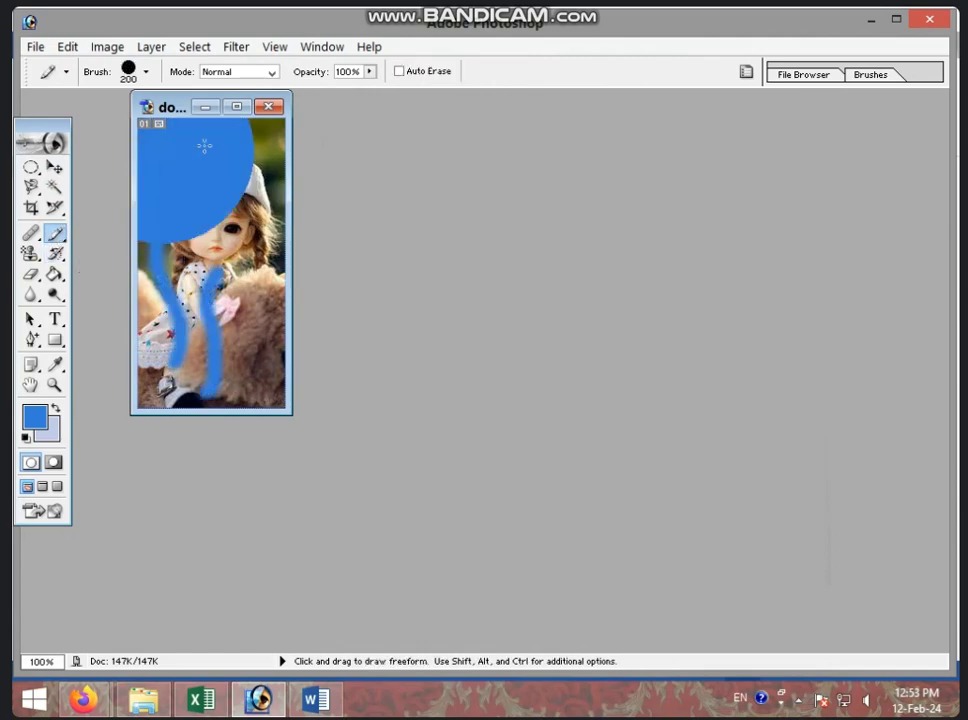
left_click_drag(204, 146, 196, 154)
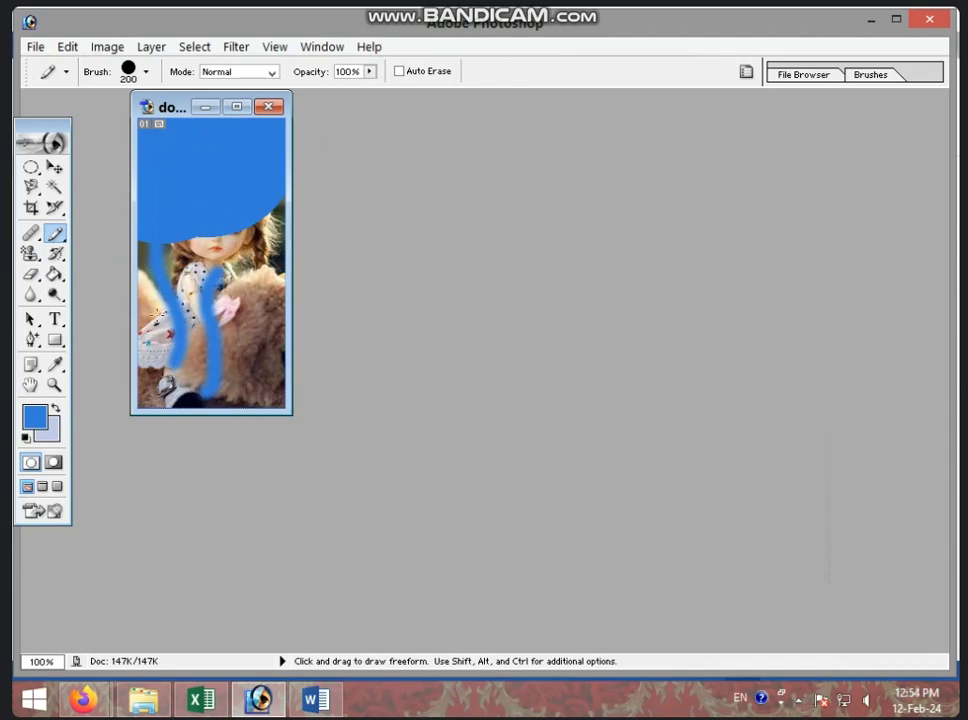
- Revert the photo to its saved version and select the Move tool
left_click(35, 47)
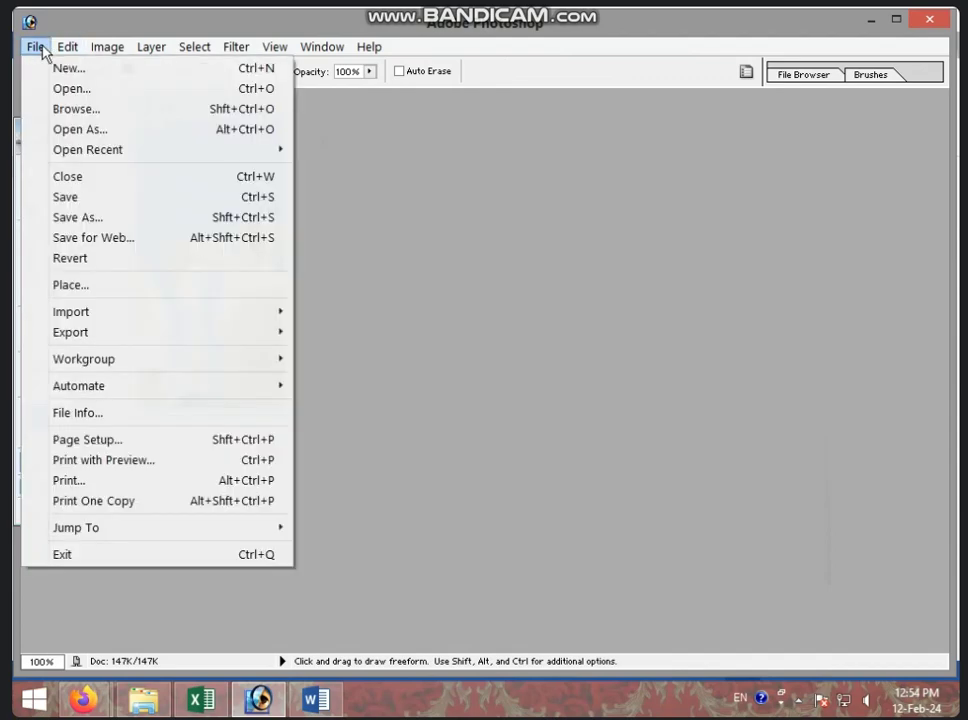
left_click(86, 262)
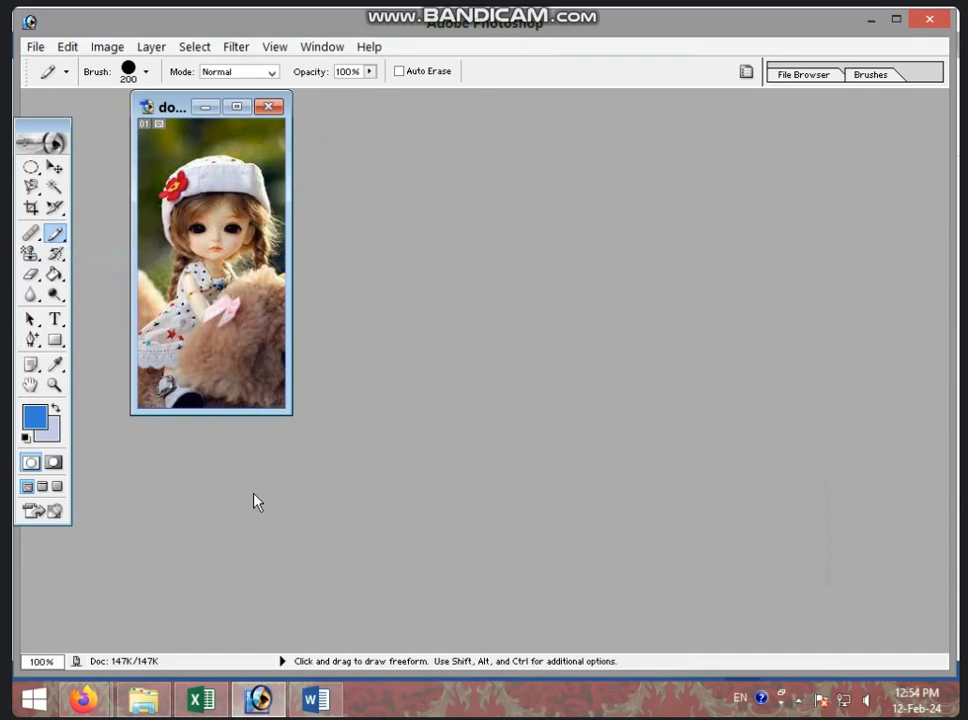
left_click(54, 167)
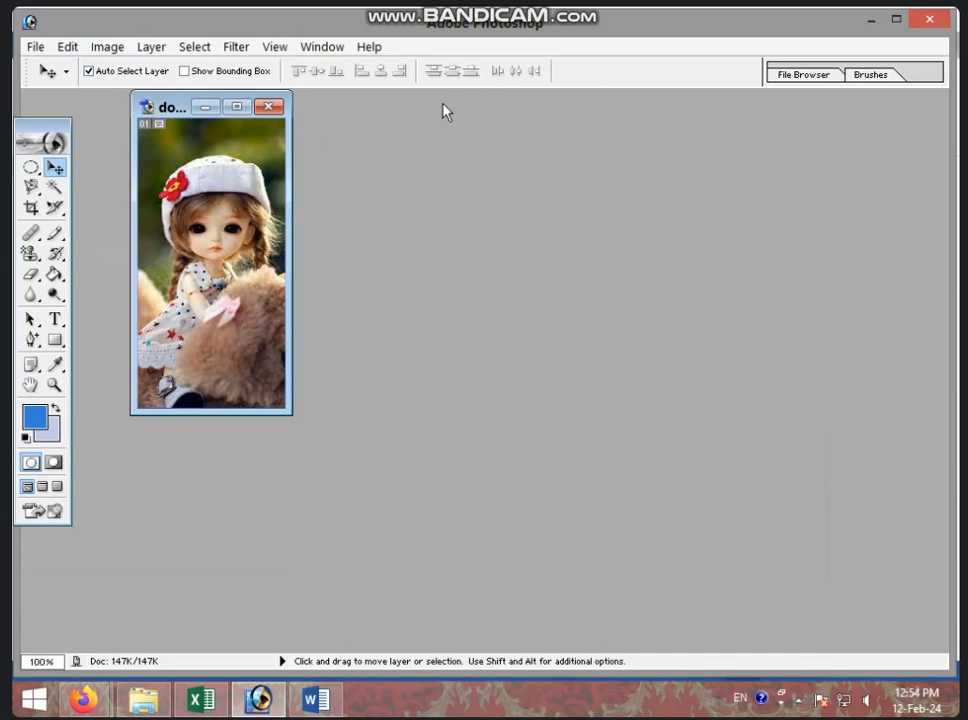
- Eyedropper the brown fur, then the doll's face, making peach skin the foreground colour
left_click(55, 364)
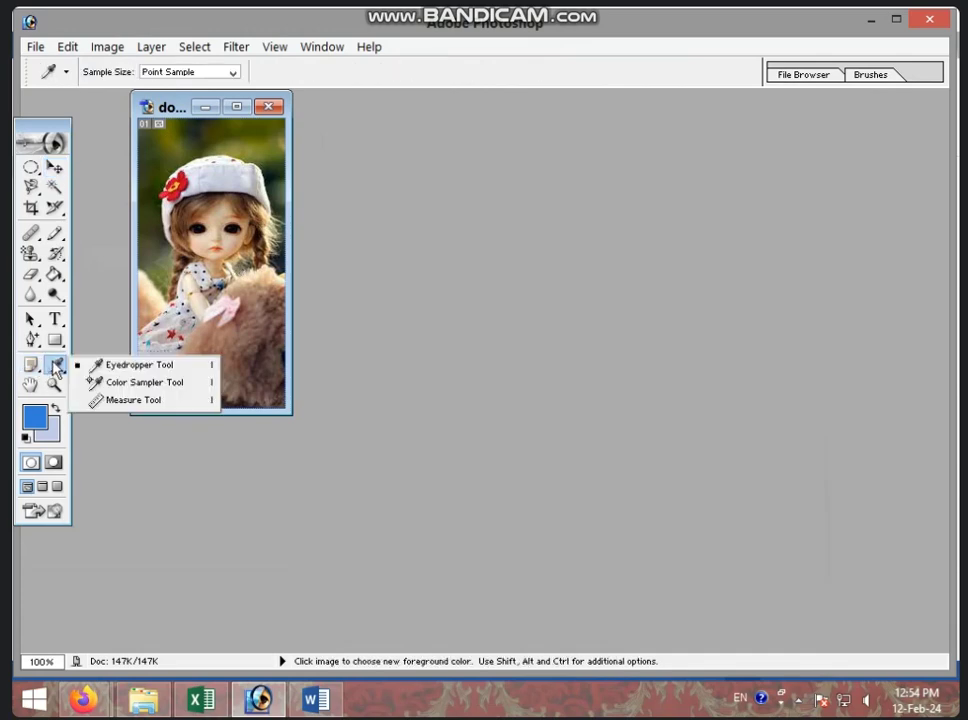
left_click(88, 368)
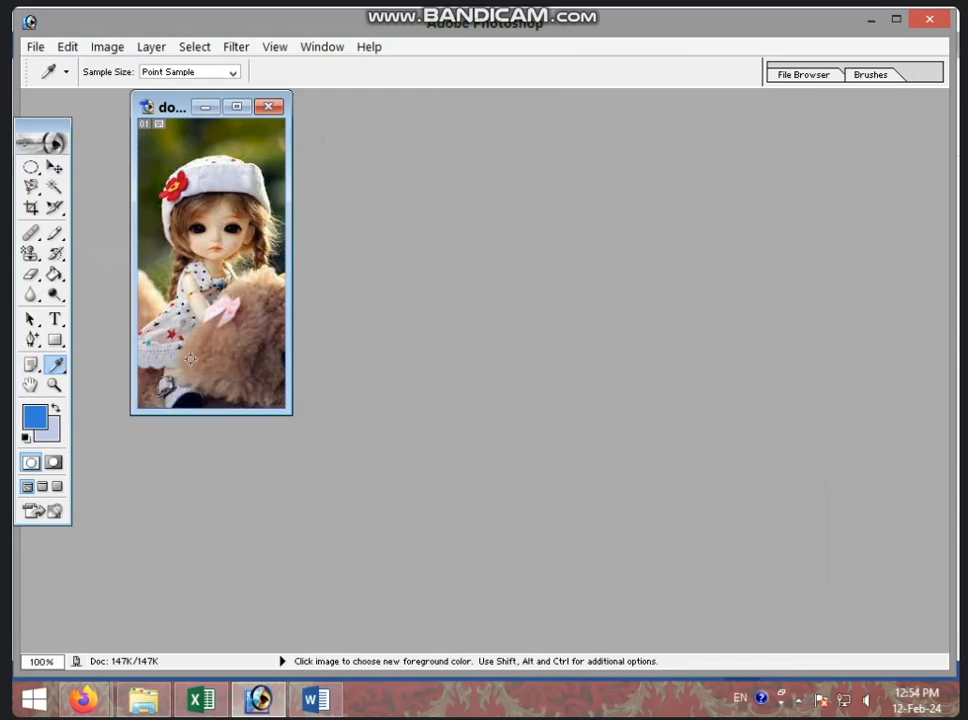
left_click(251, 347)
left_click(199, 244)
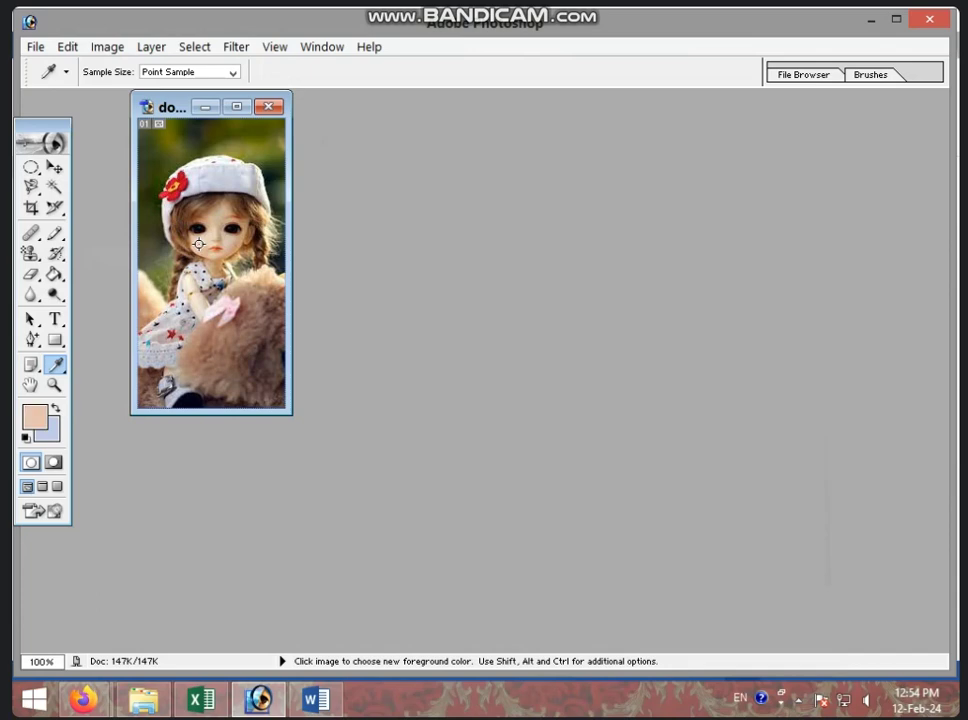
left_click_drag(55, 364, 100, 385)
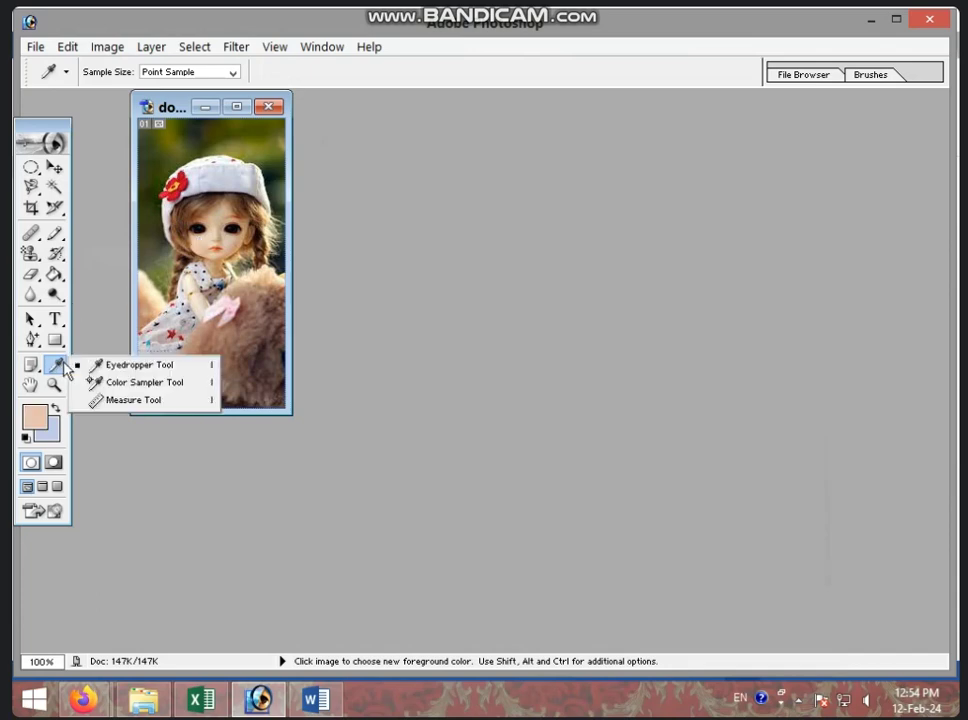
left_click(100, 385)
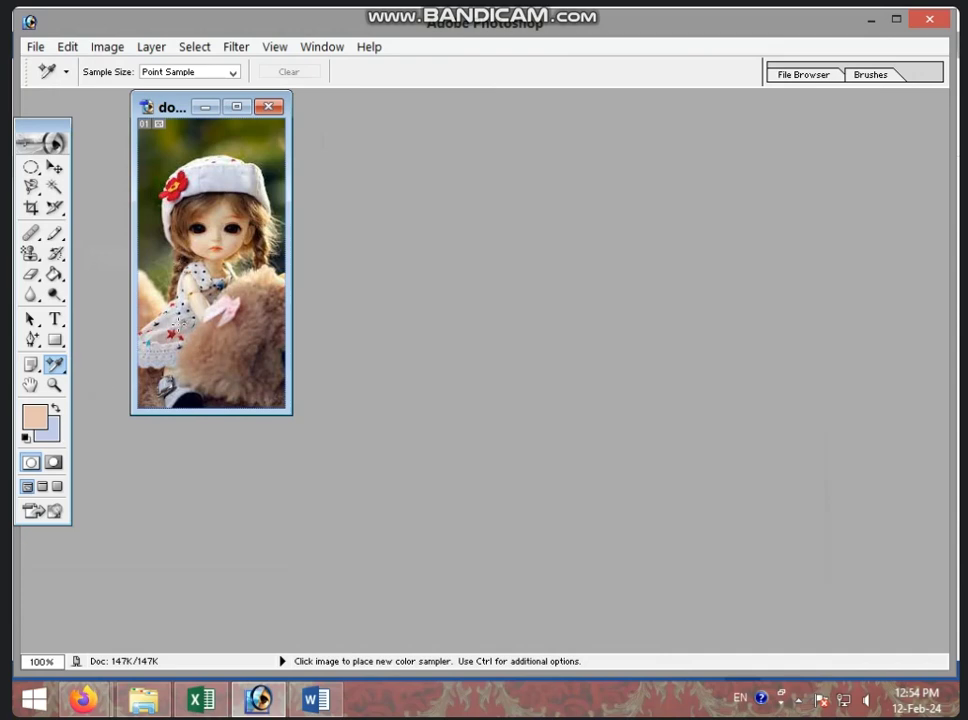
- Place colour sampler #1 on the dress and set the foreground colour to RGB 211, 211, 211
left_click(177, 324)
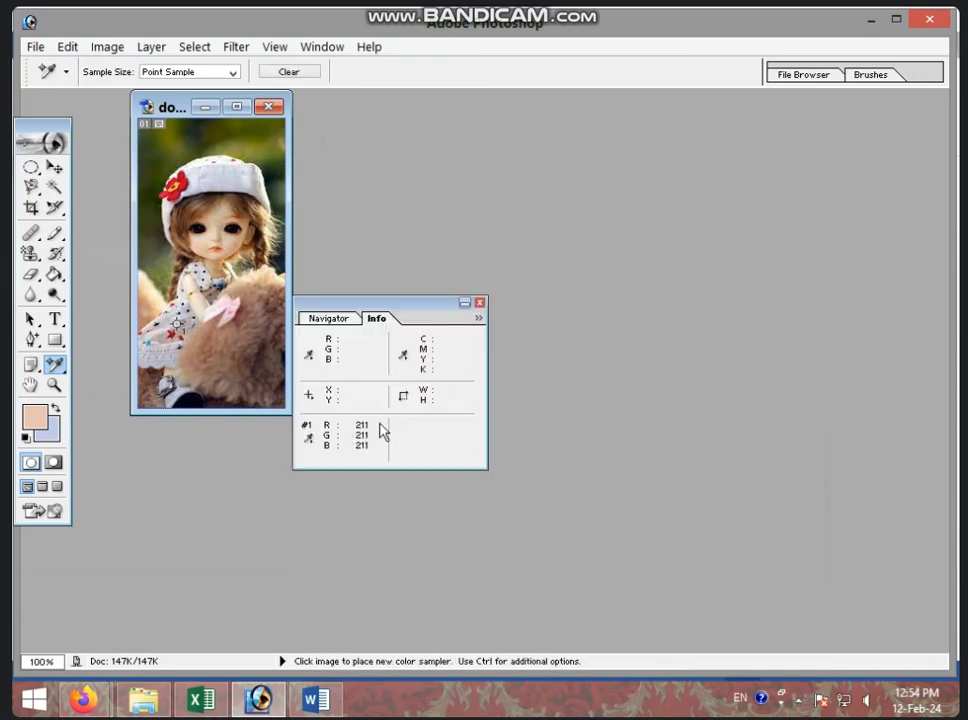
left_click(34, 416)
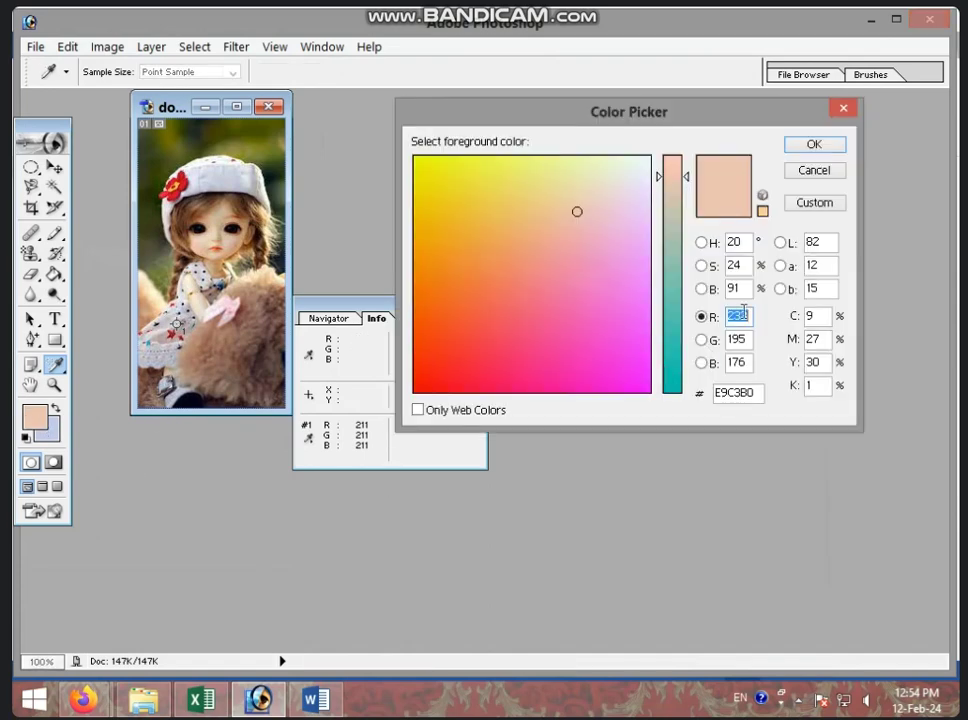
type("211")
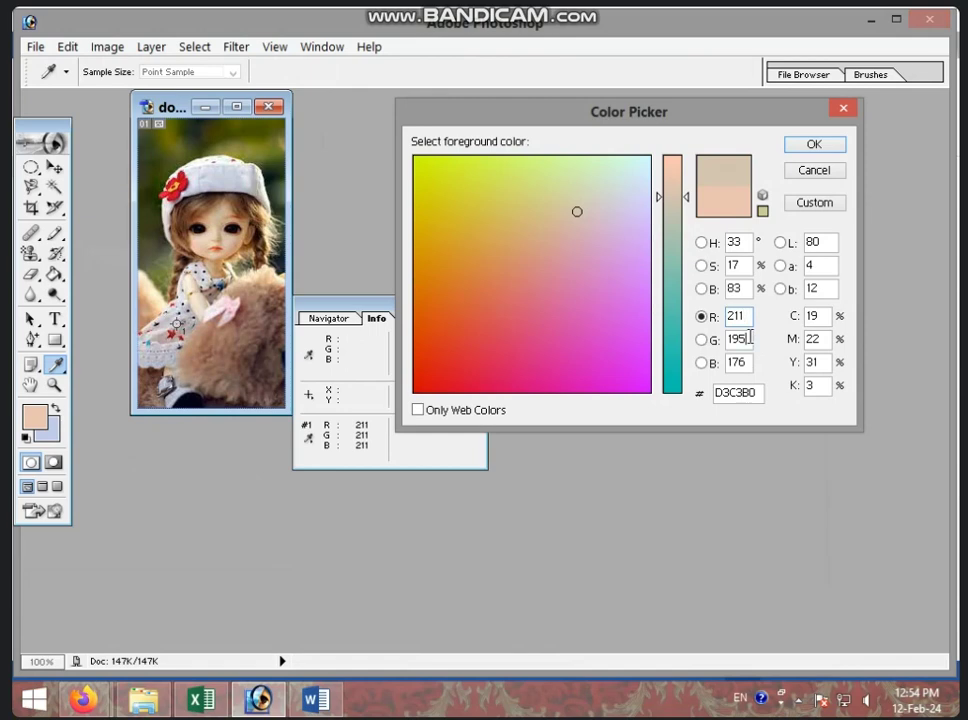
mouse_move(745, 337)
left_mouse_down()
mouse_move(726, 343)
mouse_move(707, 370)
left_mouse_up()
type("211211")
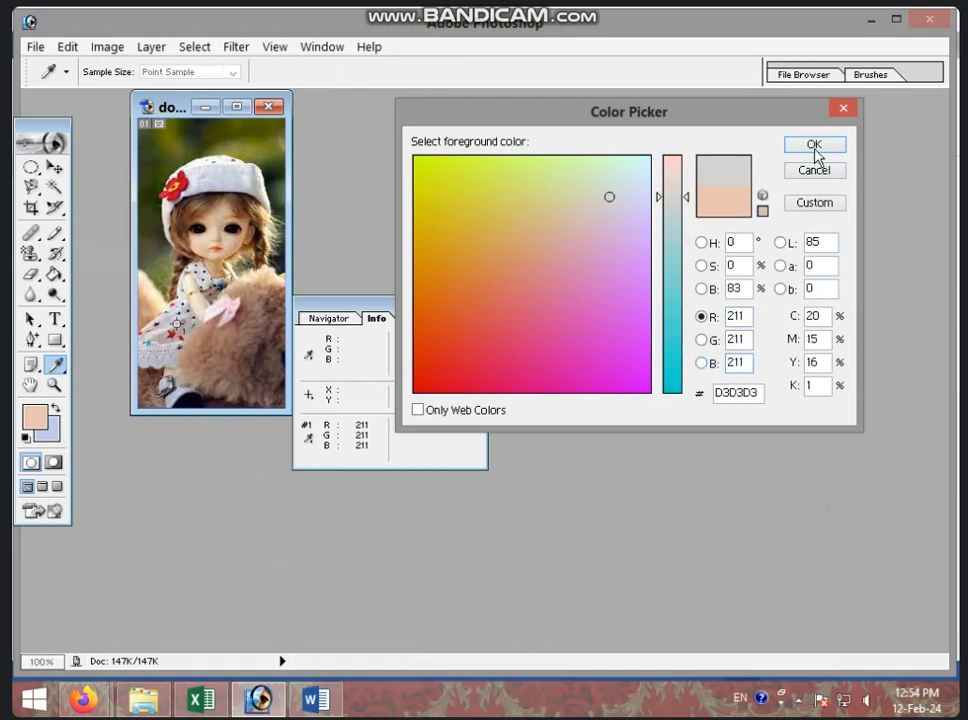
left_click(814, 146)
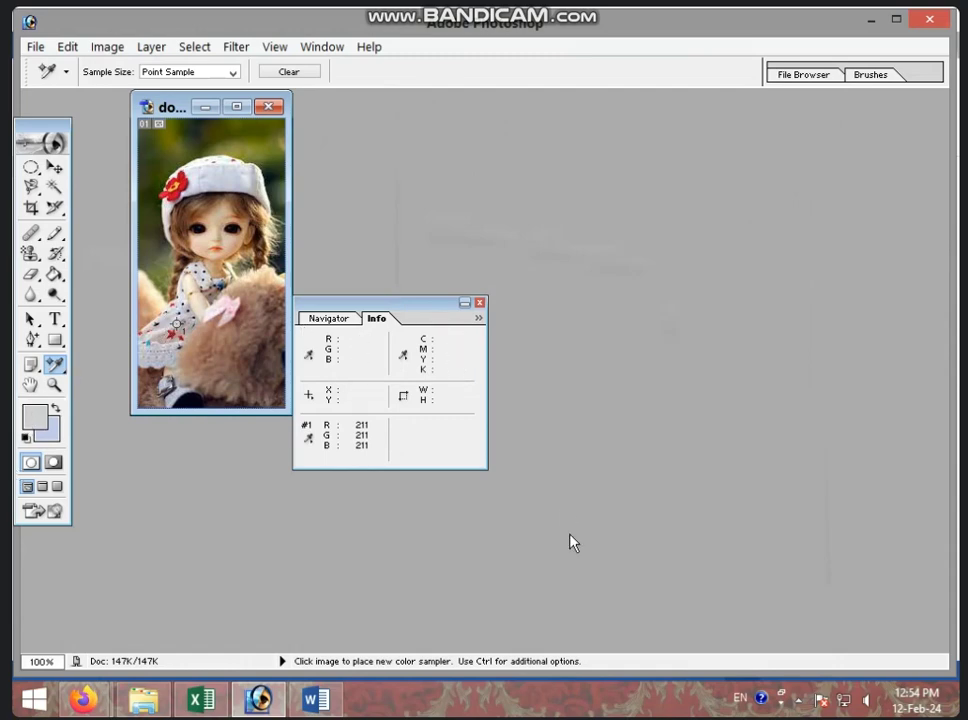
- With the Measure Tool, measure three vertical lines and one horizontal line across the doll
left_click_drag(55, 365, 125, 400)
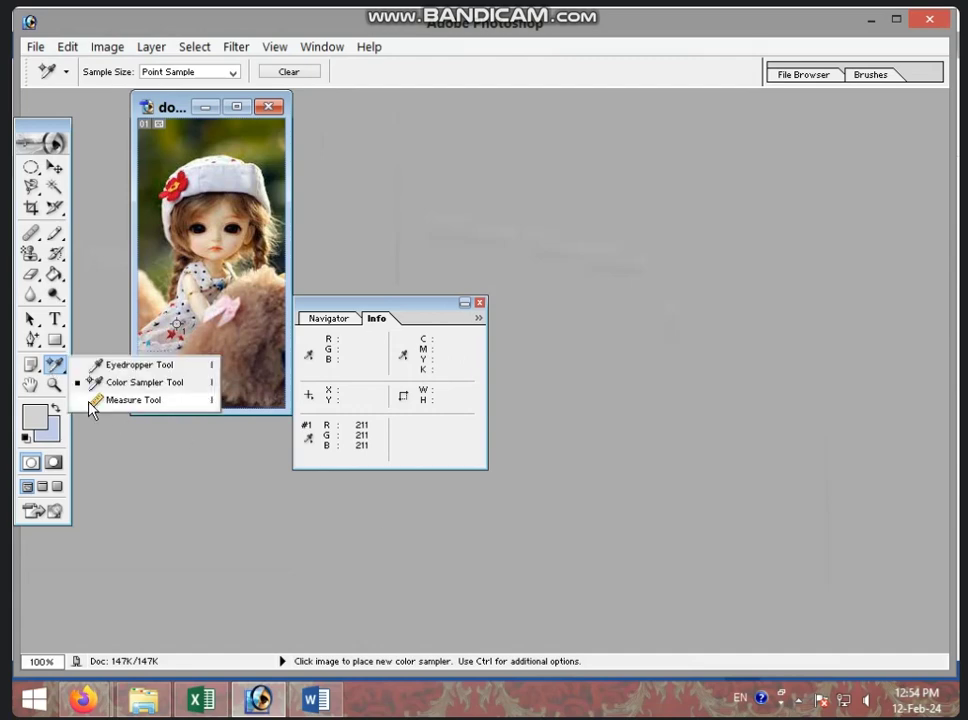
mouse_move(156, 124)
left_mouse_down()
mouse_move(151, 405)
mouse_move(160, 405)
left_mouse_up()
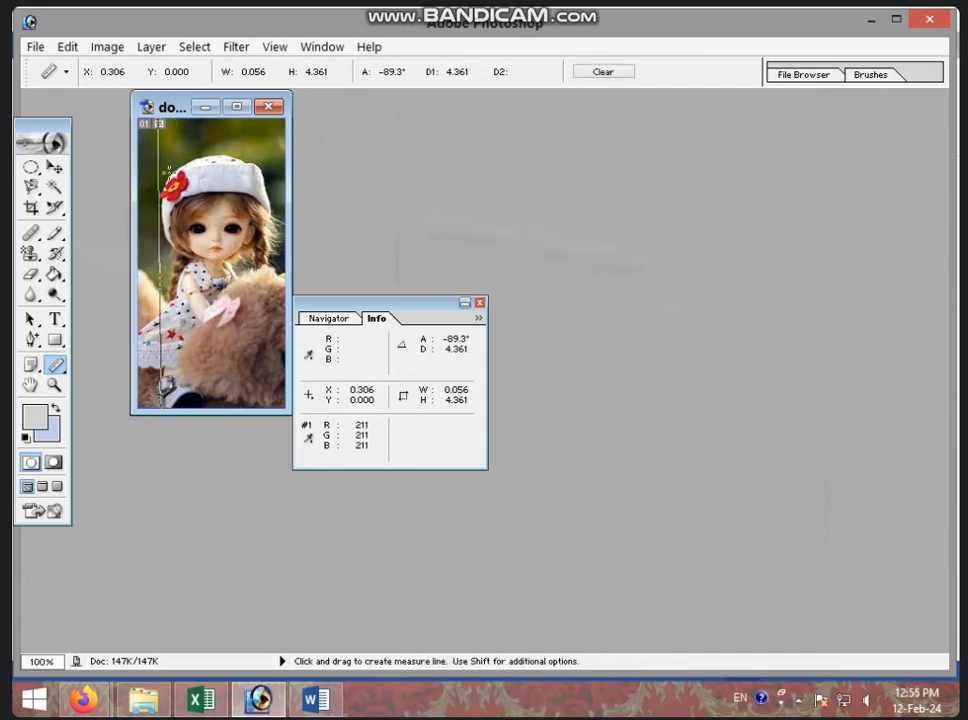
mouse_move(169, 189)
left_mouse_down()
mouse_move(177, 314)
mouse_move(168, 395)
left_mouse_up()
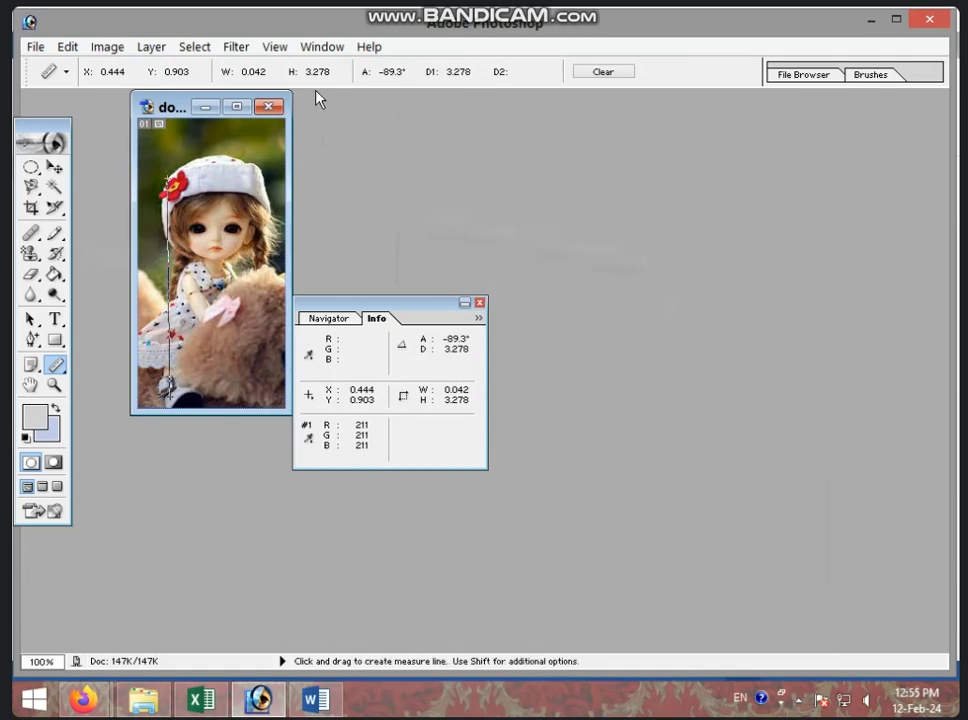
left_click_drag(191, 118, 187, 404)
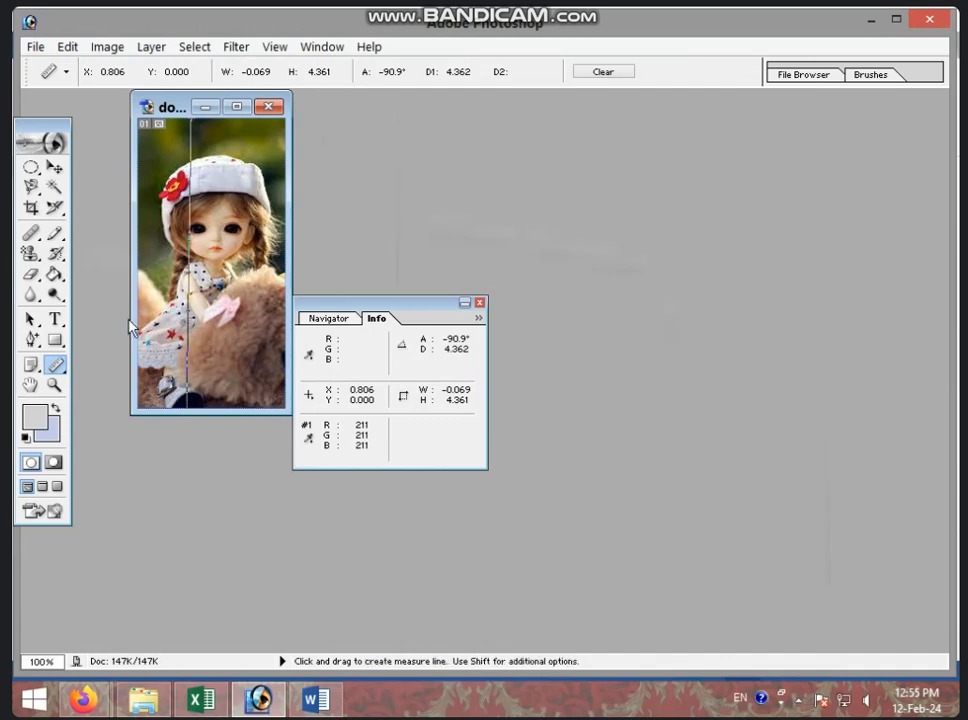
left_click_drag(145, 300, 287, 297)
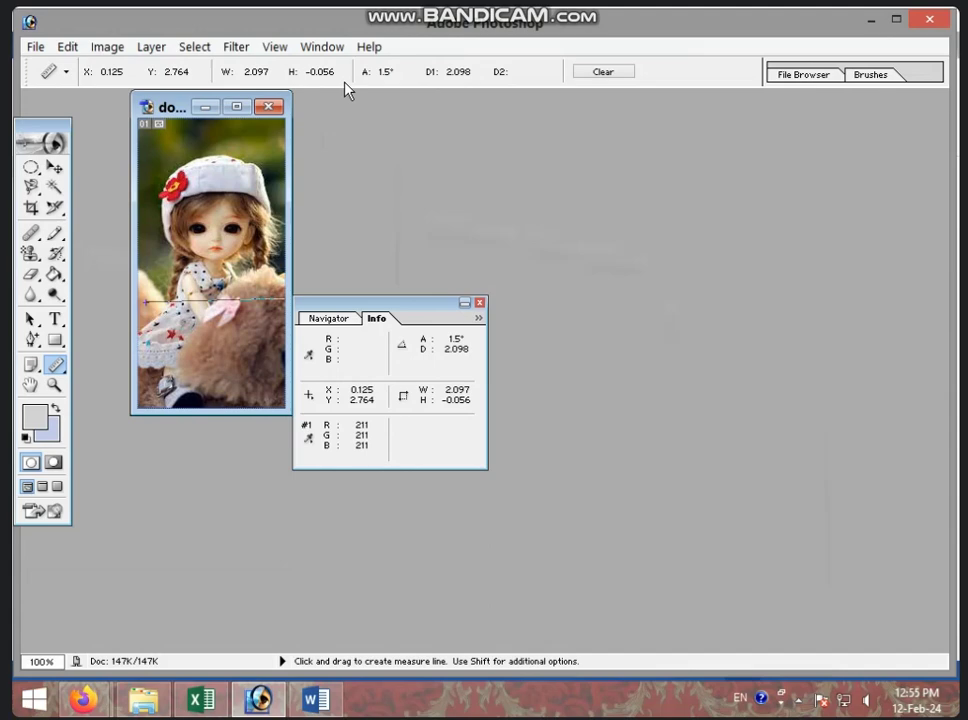
- Close the doll photo without saving and close the Navigator/Info palette
left_click(268, 106)
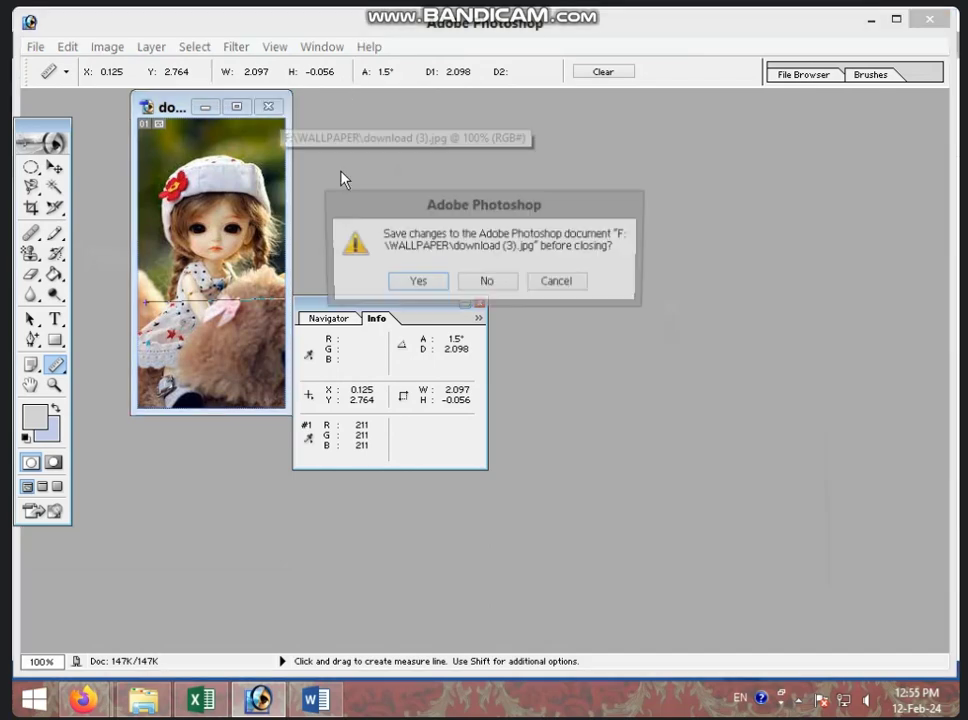
left_click(483, 287)
left_click(481, 303)
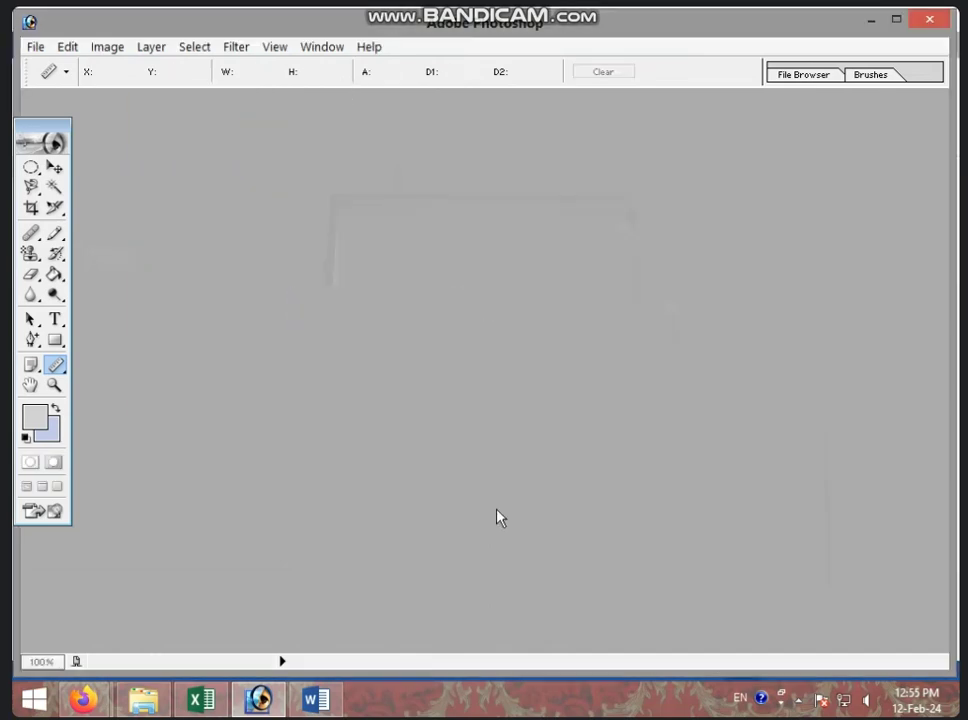